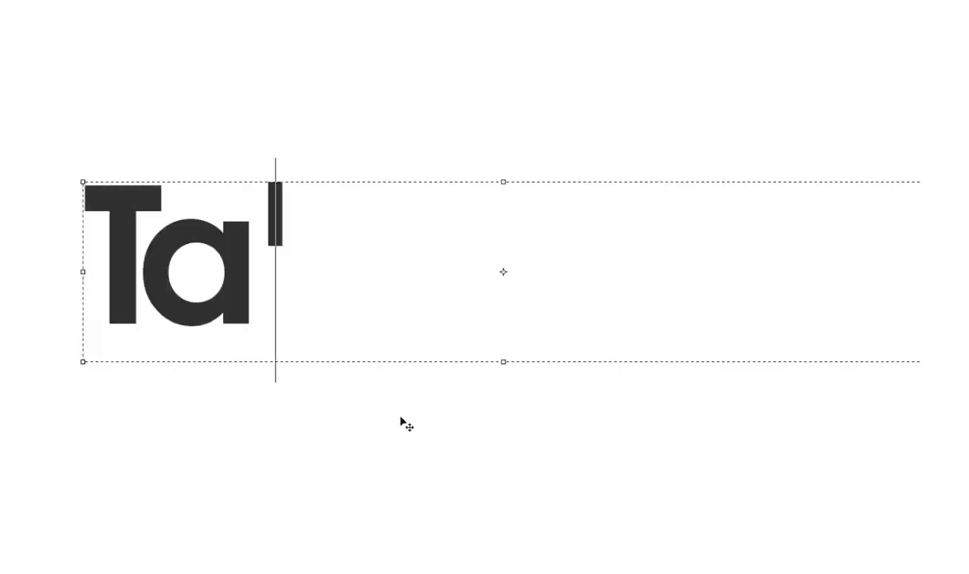
pyautogui.write('ch')
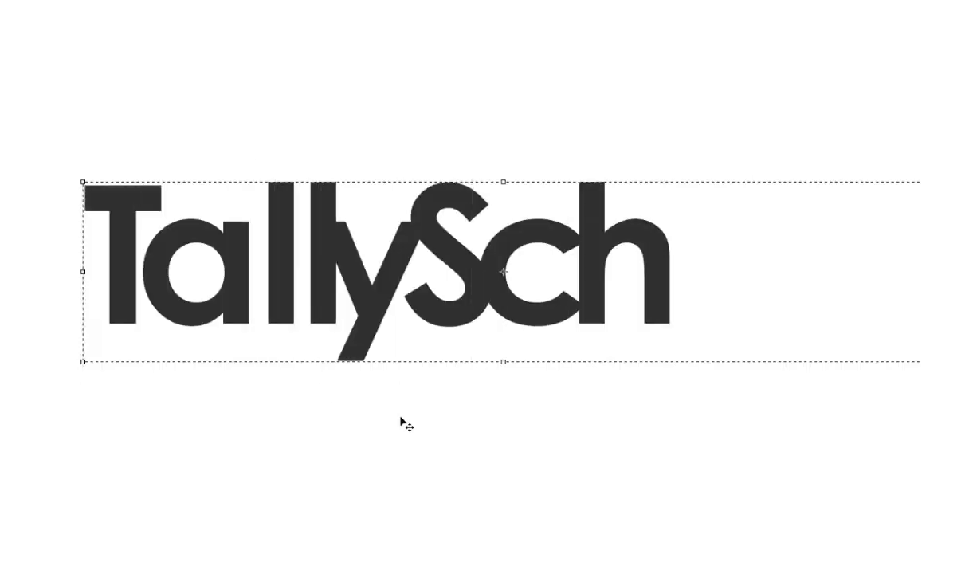
pyautogui.hotkey('shift', 'Left')
pyautogui.hotkey('shift', 'Left')
pyautogui.hotkey('shift', 'Left')
pyautogui.write('School')
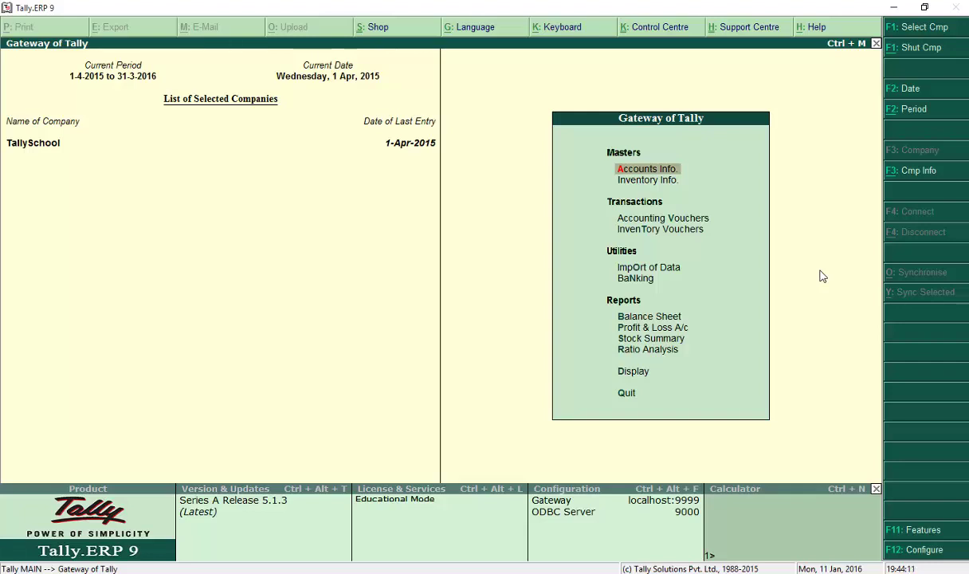
# - Open the Stock Summary report and review the stock items in the Accessories group
pyautogui.press('Down')
pyautogui.press('Down')
pyautogui.press('Down')
pyautogui.press('Down')
pyautogui.press('Down')
pyautogui.press('Down')
pyautogui.press('Down')
pyautogui.press('Down')
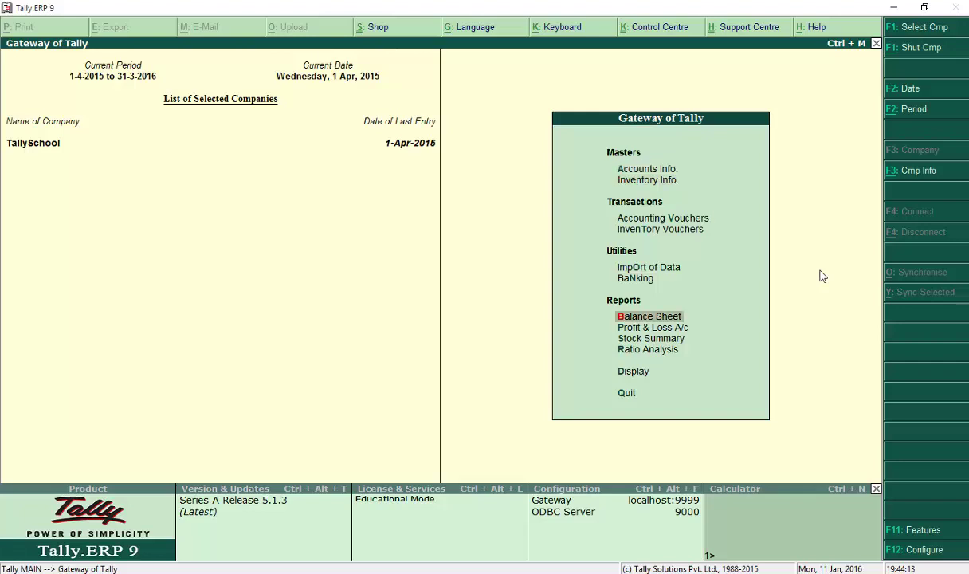
pyautogui.press('Return')
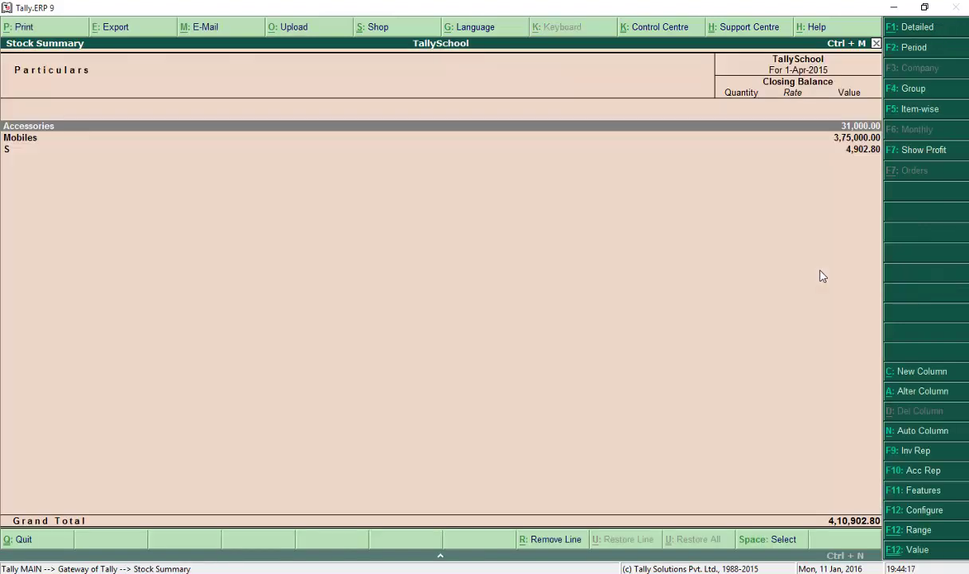
pyautogui.press('Return')
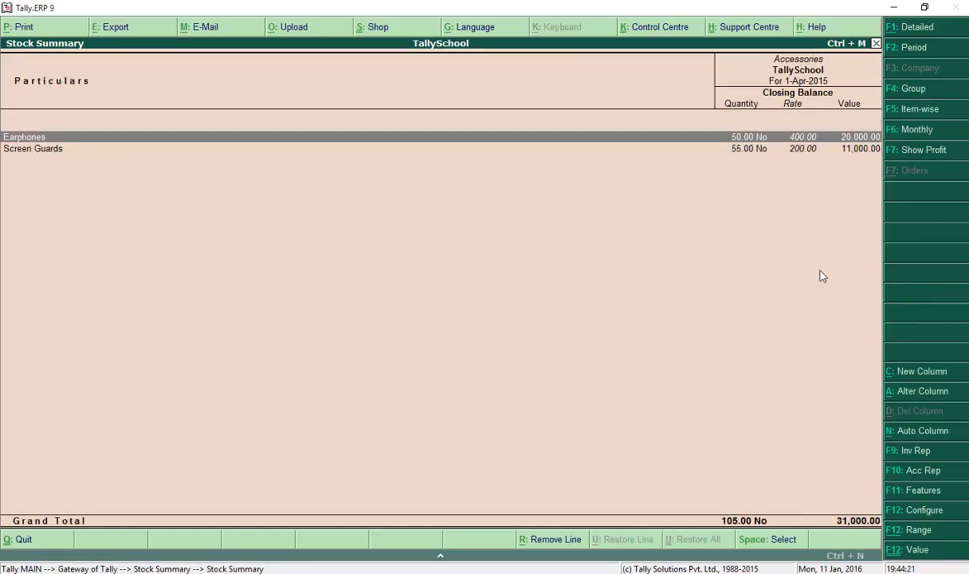
pyautogui.press('Down')
pyautogui.press('Escape')
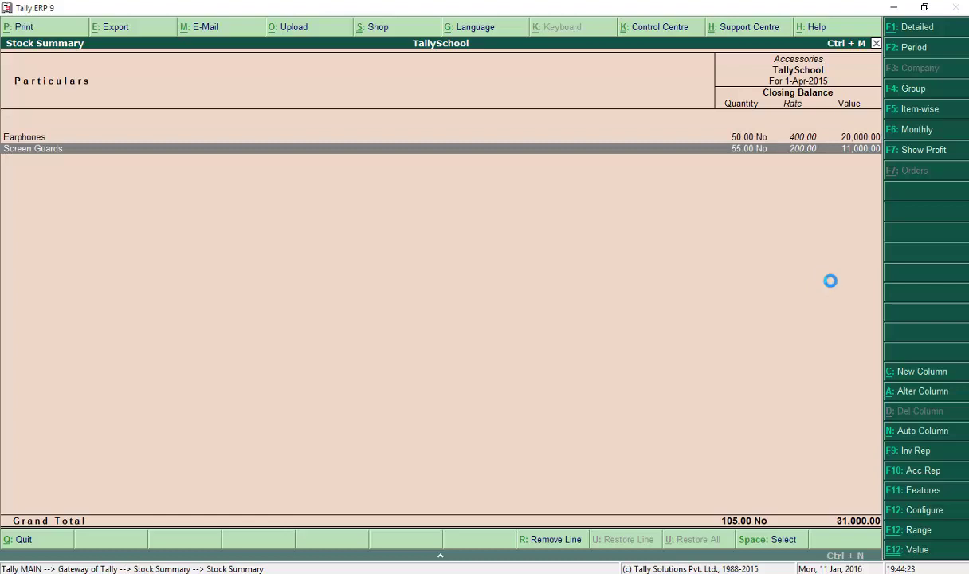
# - Review the stock items in the Mobiles group, and return to the Gateway of Tally
pyautogui.press('Down')
pyautogui.press('Return')
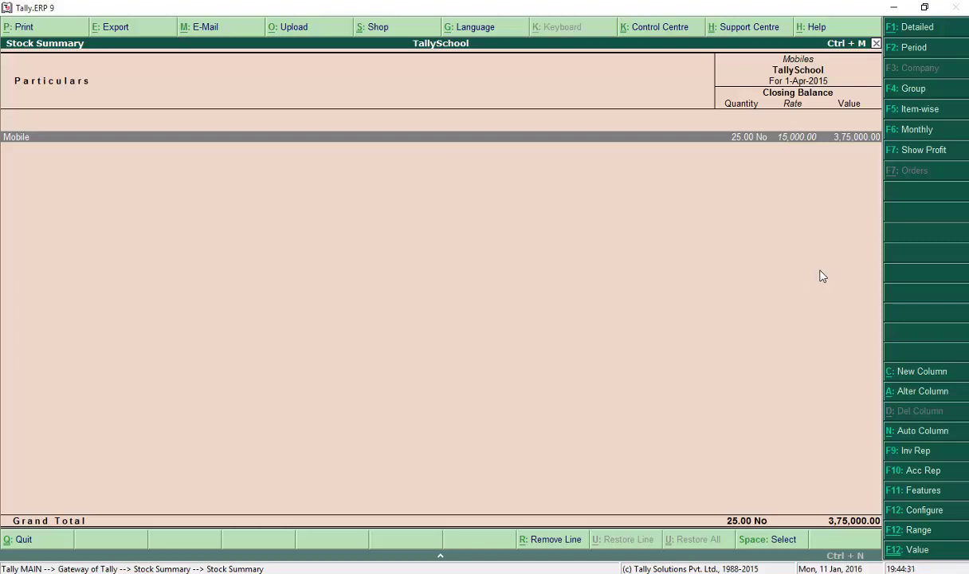
pyautogui.press('Escape')
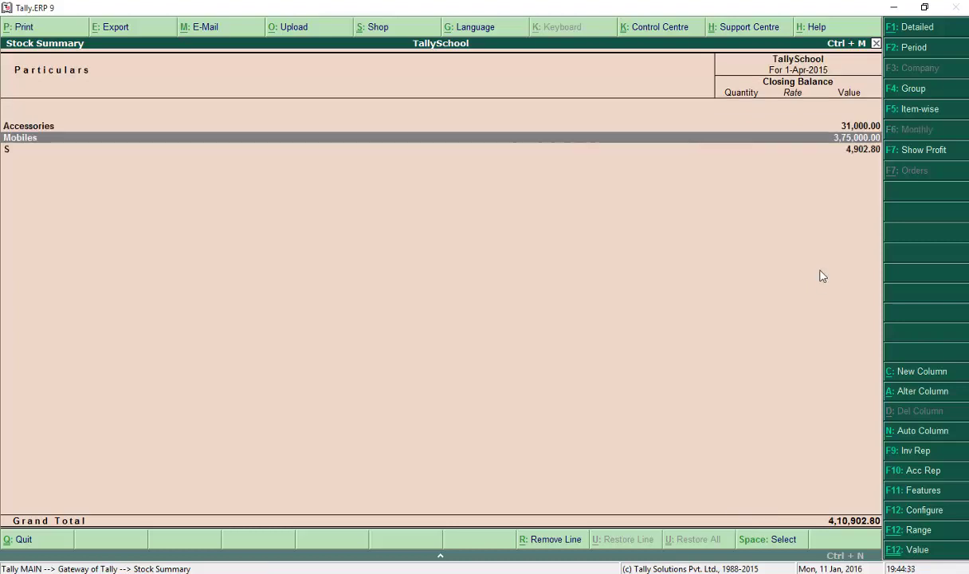
pyautogui.press('Escape')
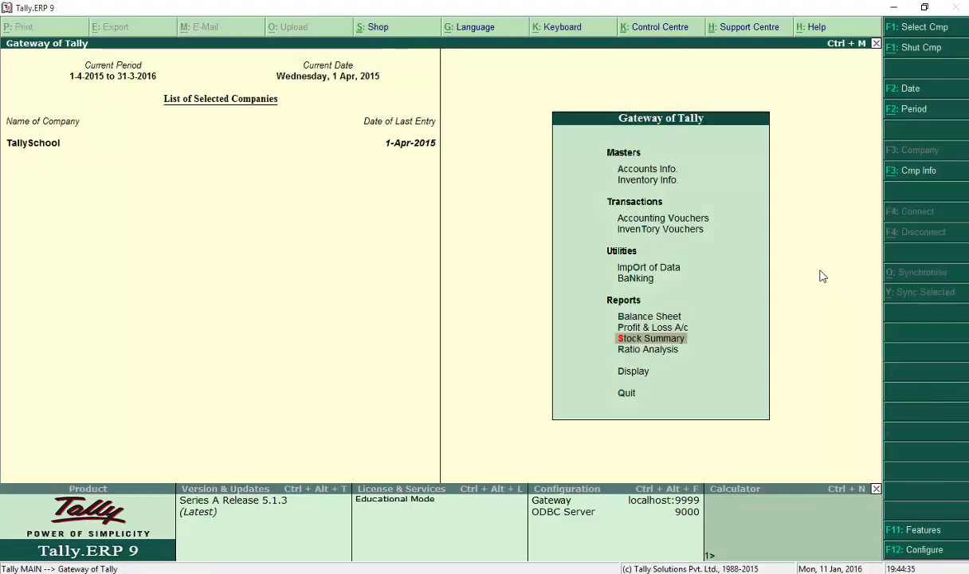
# - Open Accounting Vouchers with a new Sales voucher, keeping its date at 1-Apr-2015
pyautogui.press('Up')
pyautogui.press('Up')
pyautogui.press('Up')
pyautogui.press('Up')
pyautogui.press('Up')
pyautogui.press('Up')
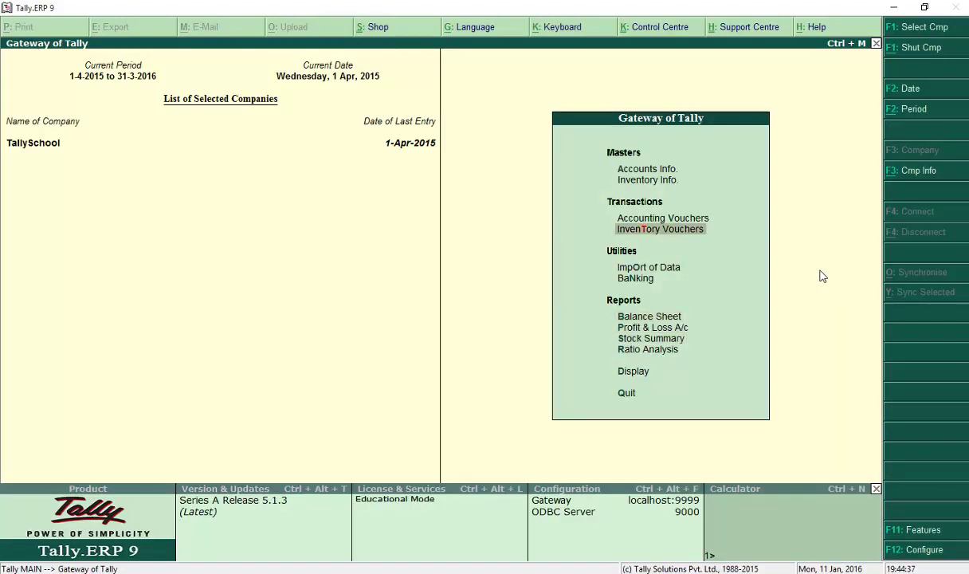
pyautogui.press('Return')
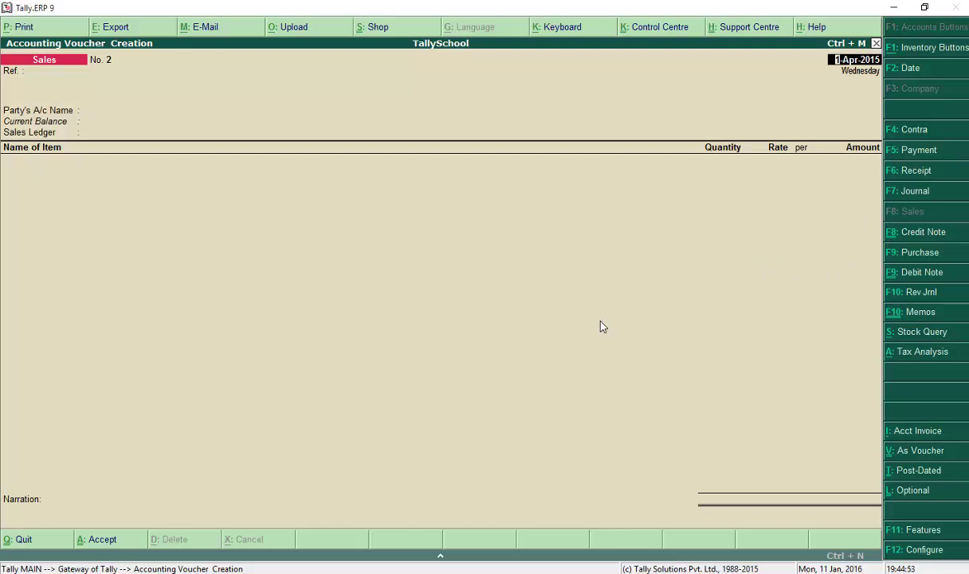
pyautogui.press('Return')
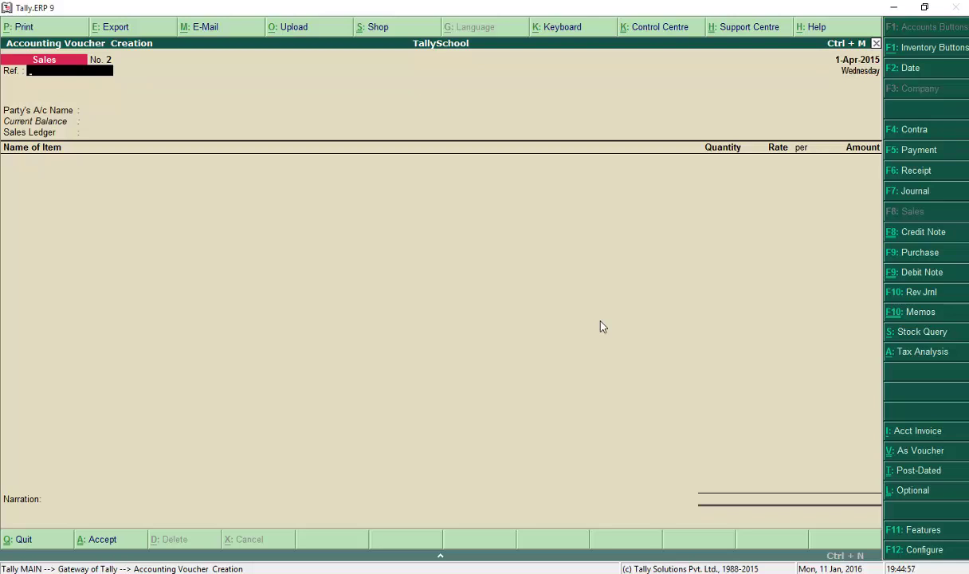
# - Compare the accounting invoice and item invoice layouts of the sales voucher, ending in item invoice mode
pyautogui.click(923, 433)
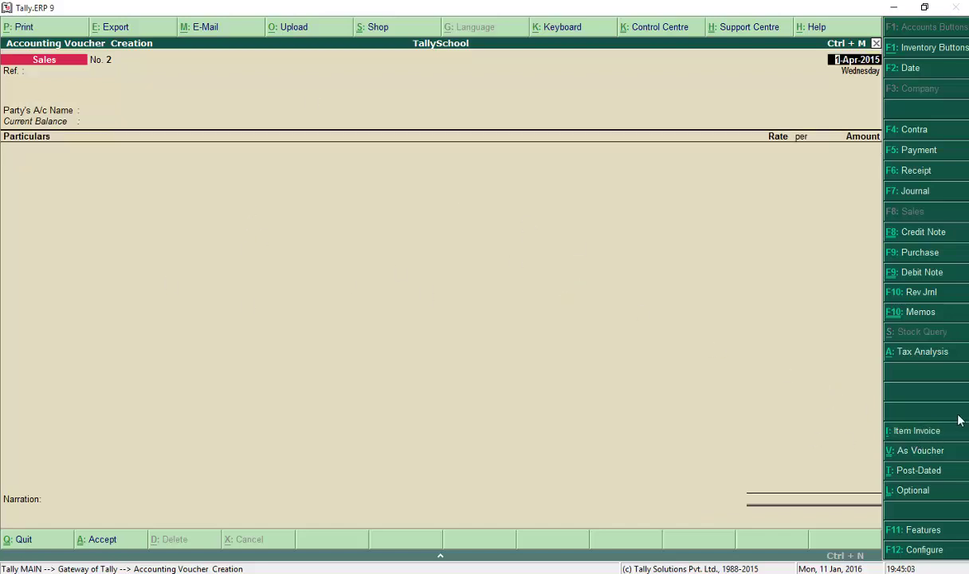
pyautogui.click(916, 434)
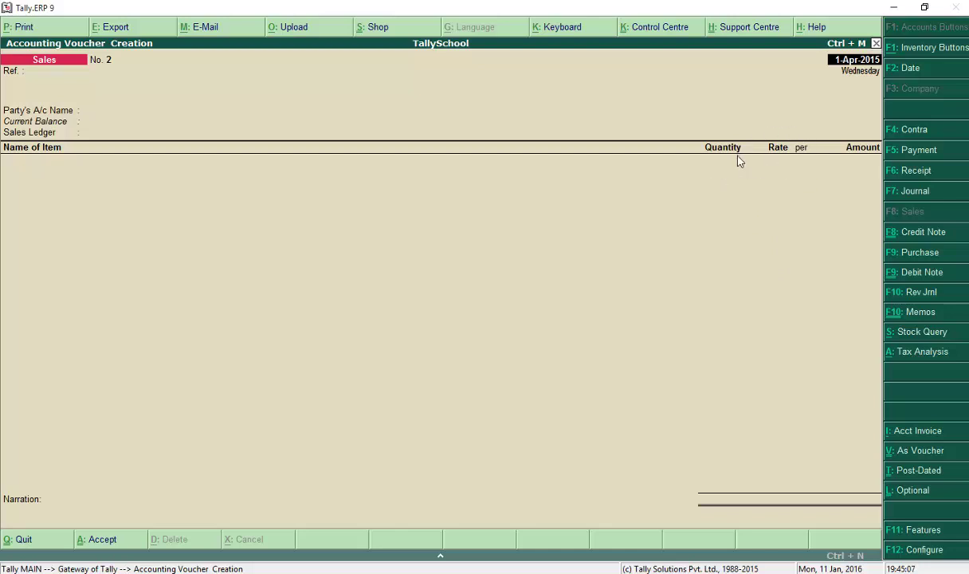
pyautogui.click(893, 430)
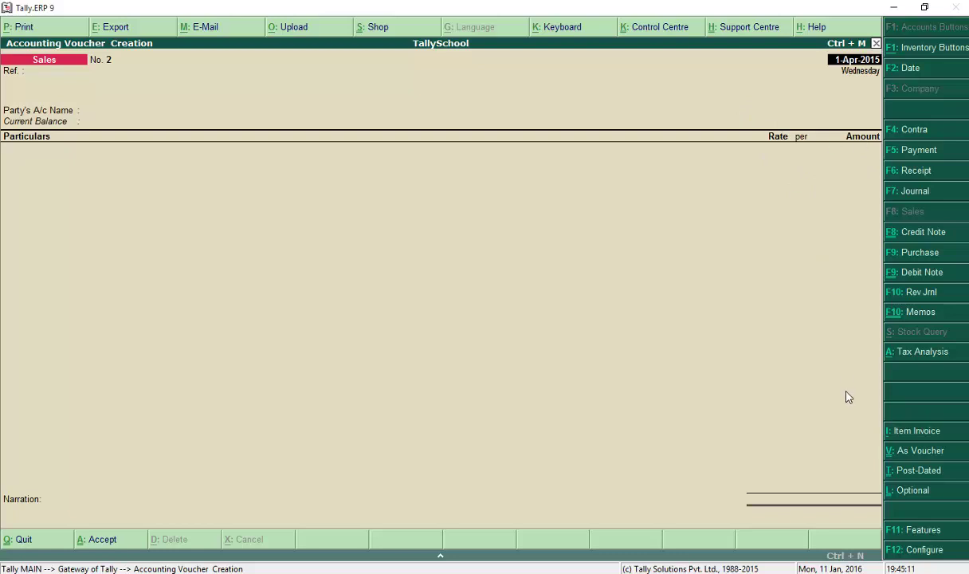
pyautogui.click(911, 434)
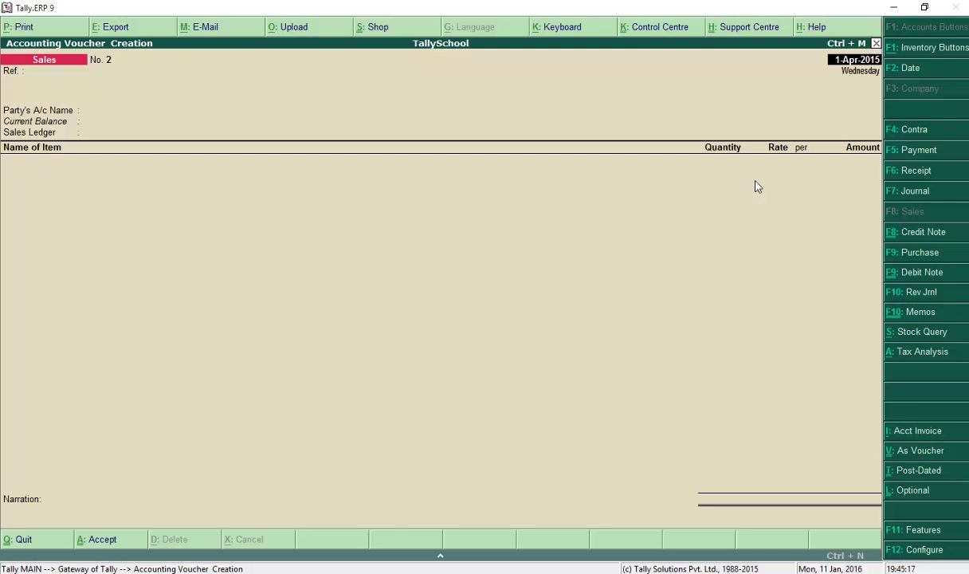
# - Leave the reference blank, select the first listed customer as the party with default party details, and set the sales ledger to Domestic Sales
pyautogui.press('Return')
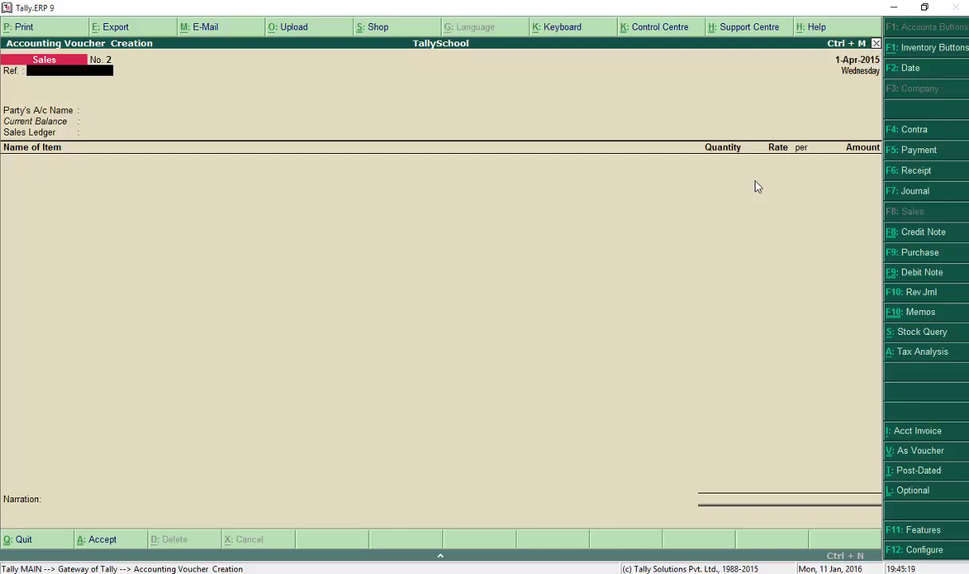
pyautogui.press('Return')
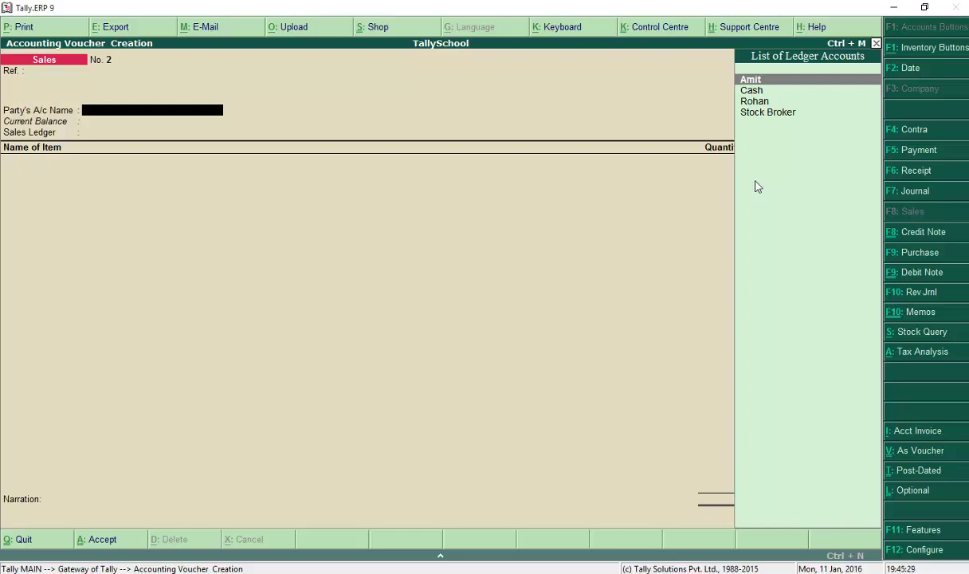
pyautogui.press('Return')
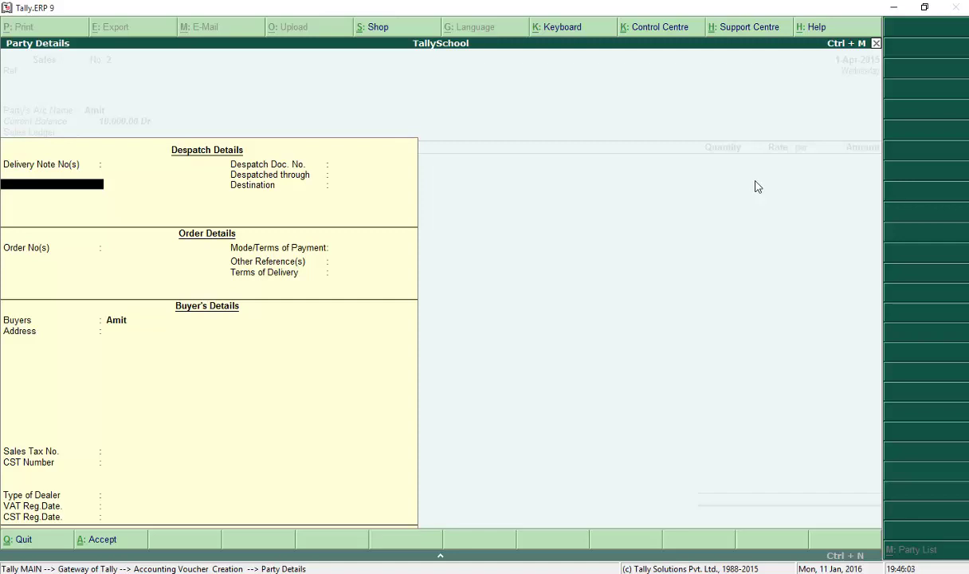
pyautogui.hotkey('ctrl', 'a')
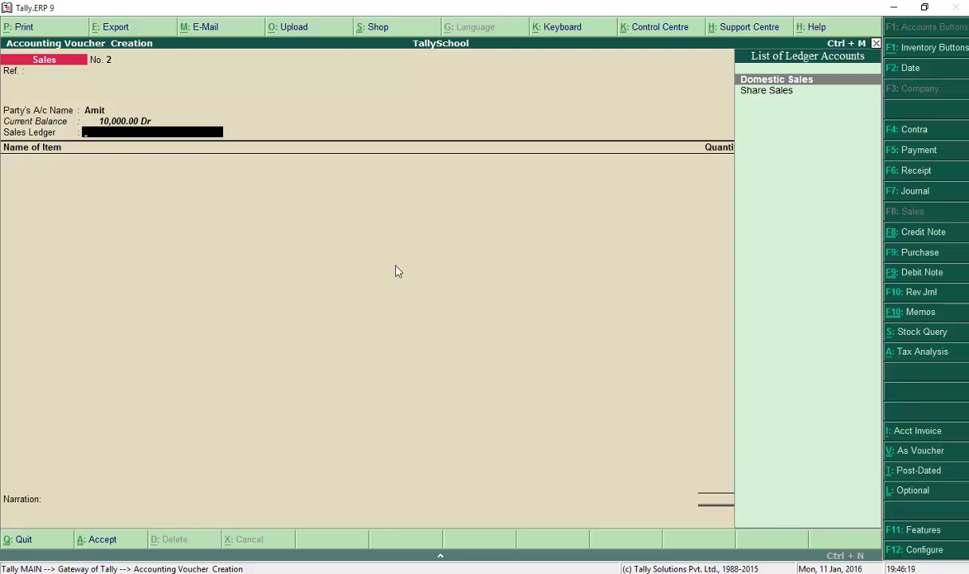
pyautogui.press('Return')
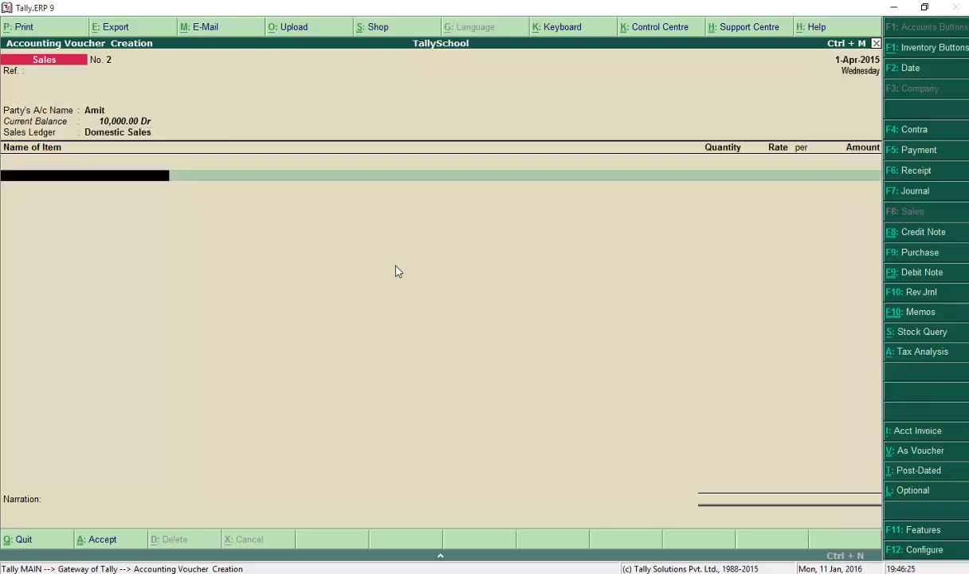
# - Add the stock item Mobile to the sales invoice with quantity 2 and rate 20,000
pyautogui.write('Mo')
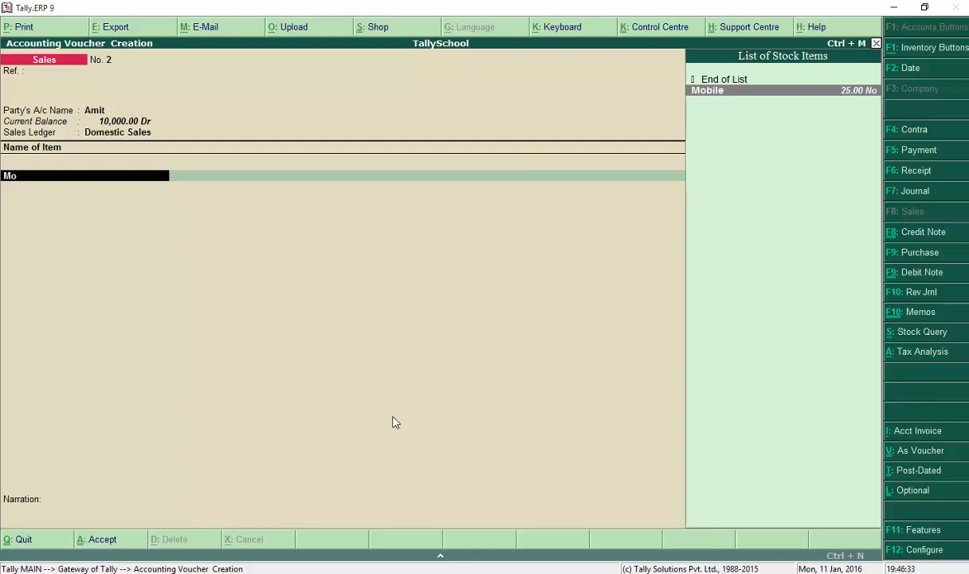
pyautogui.press('Return')
pyautogui.write('2')
pyautogui.press('Return')
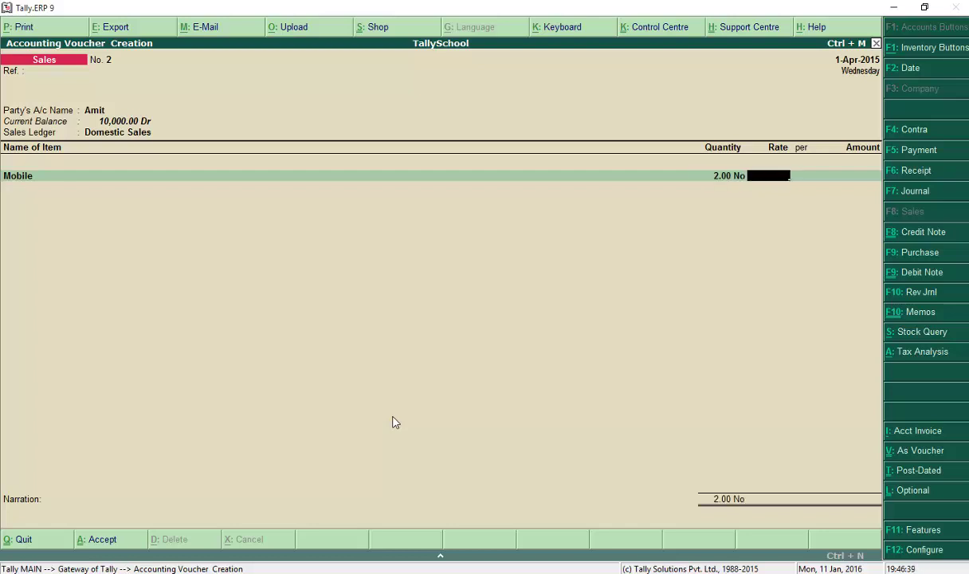
pyautogui.write('20000')
pyautogui.press('Return')
pyautogui.press('Return')
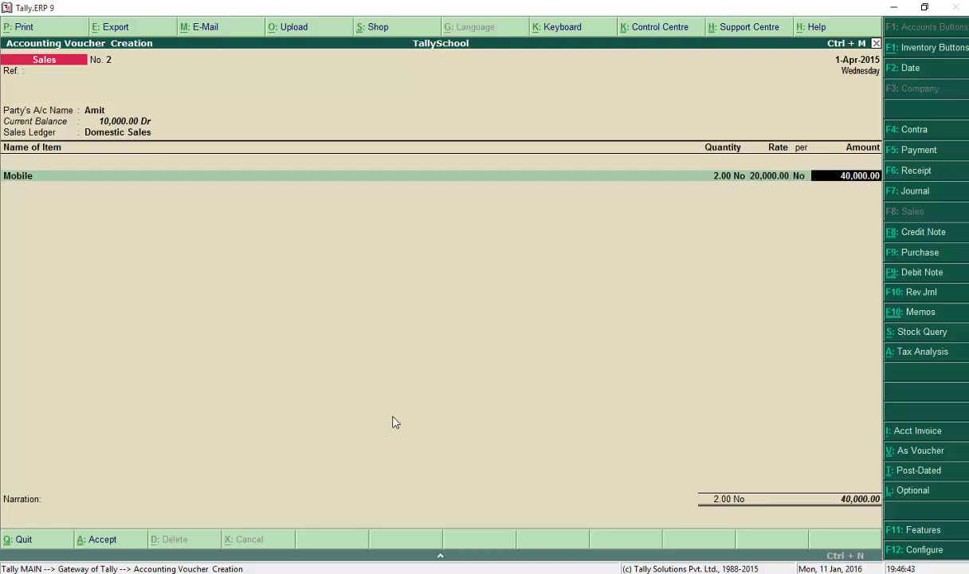
pyautogui.press('Return')
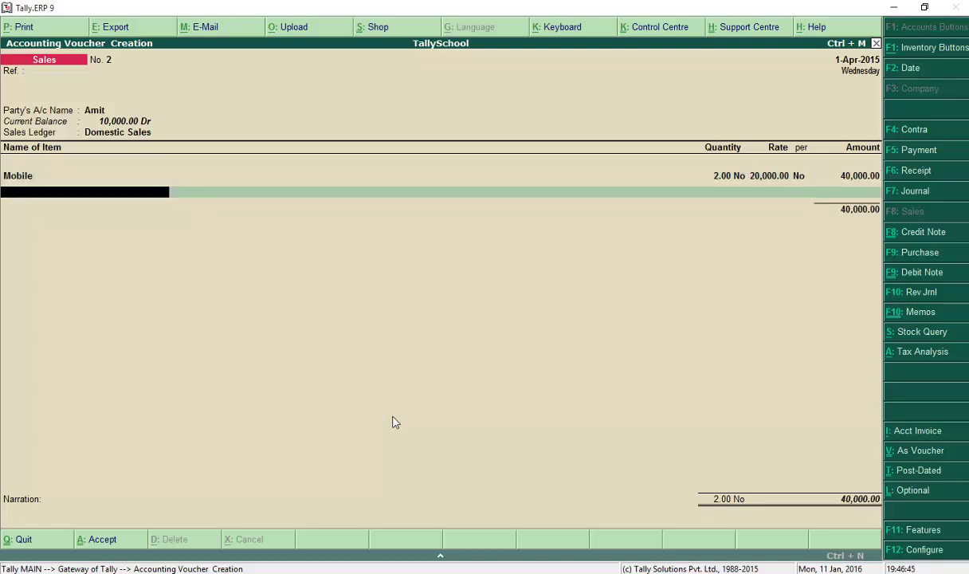
# - Add the stock item Earphones to the sales invoice with quantity 10 and rate 600
pyautogui.write('E')
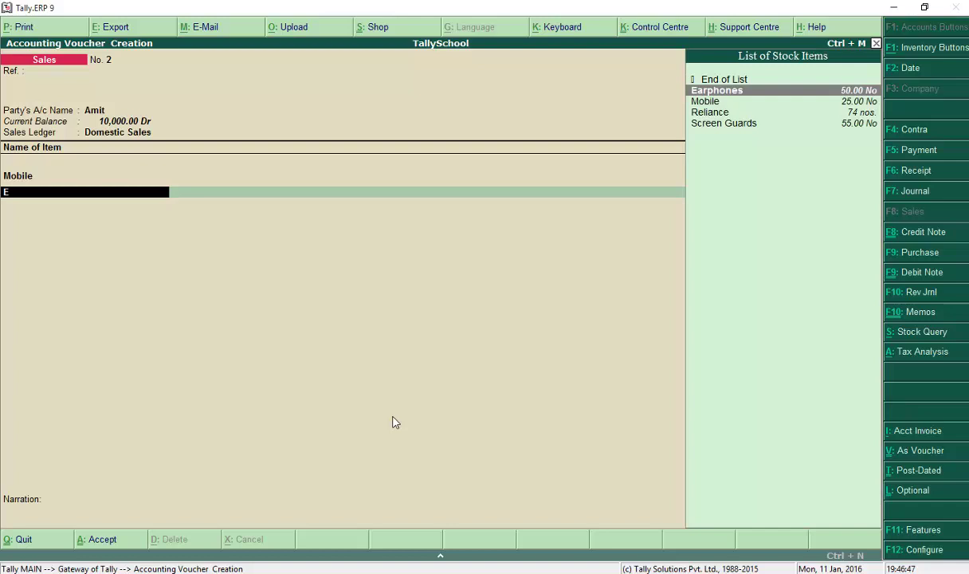
pyautogui.press('Return')
pyautogui.write('10')
pyautogui.press('Return')
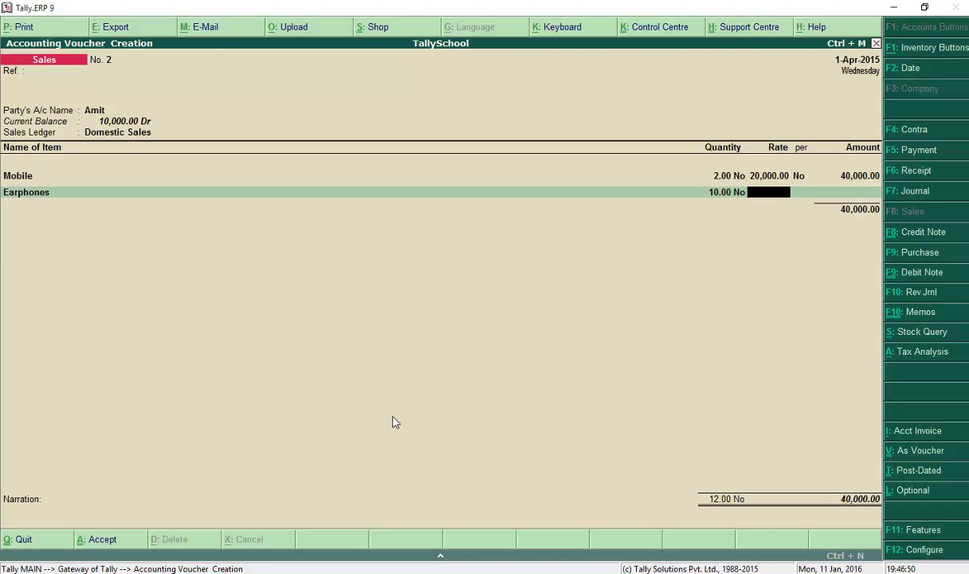
pyautogui.write('600')
pyautogui.press('Return')
pyautogui.press('Return')
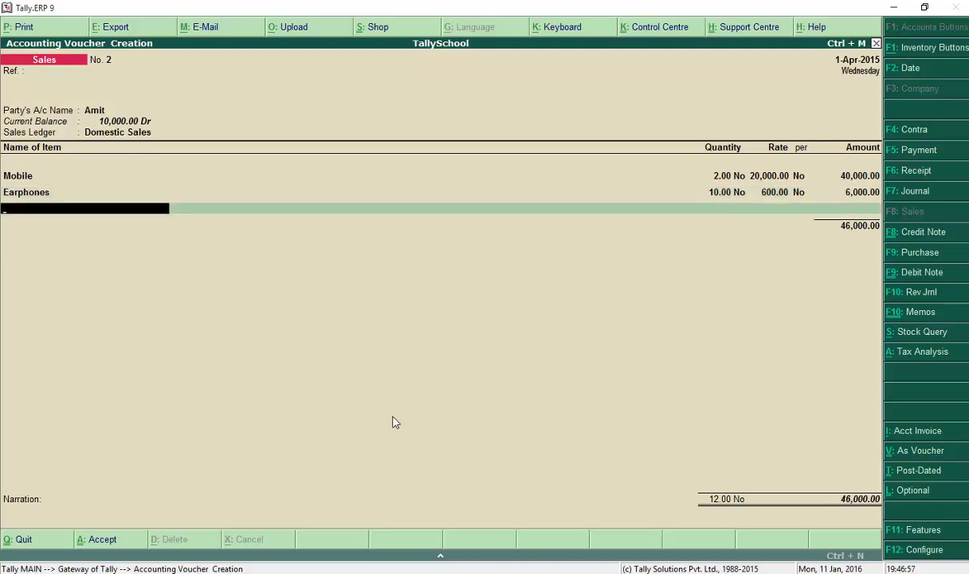
# - Add the stock item Screen Guards to the sales invoice with quantity 15 and rate 350
pyautogui.write('Sc')
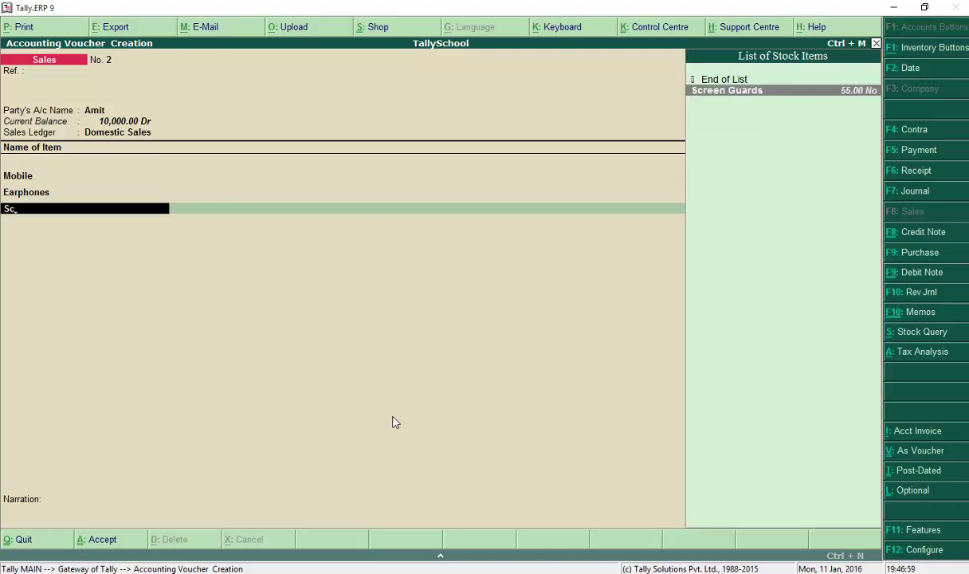
pyautogui.press('Return')
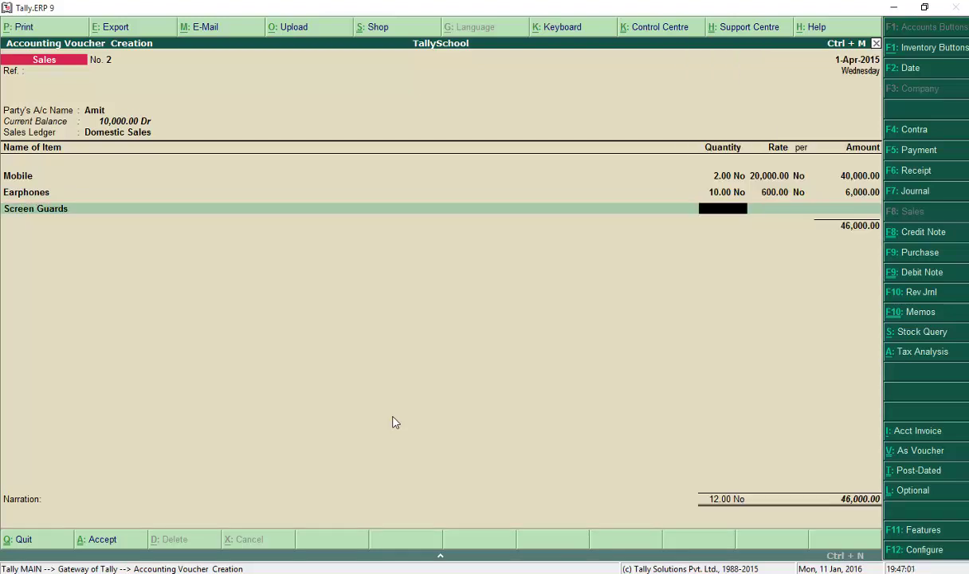
pyautogui.write('15')
pyautogui.press('Return')
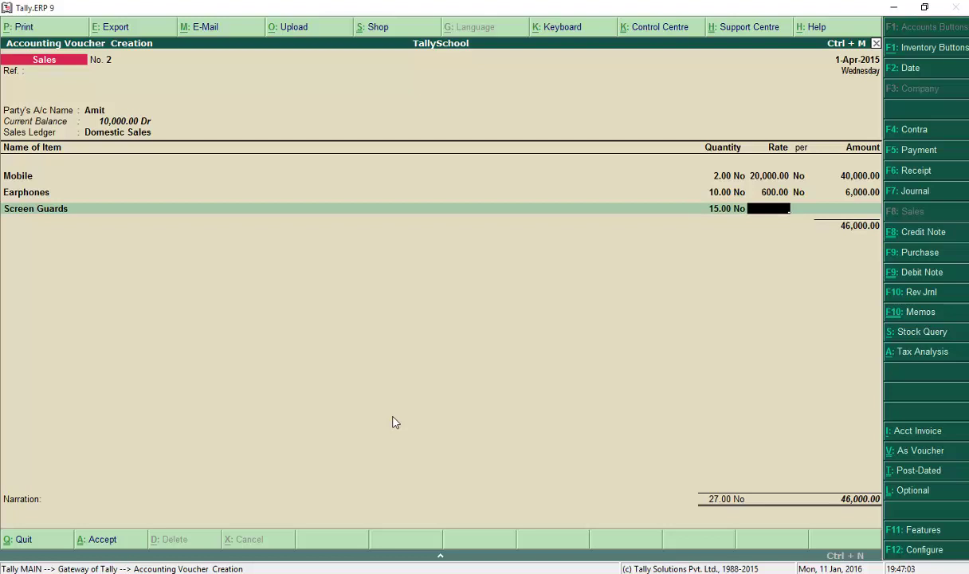
pyautogui.write('350')
pyautogui.press('Return')
pyautogui.press('Return')
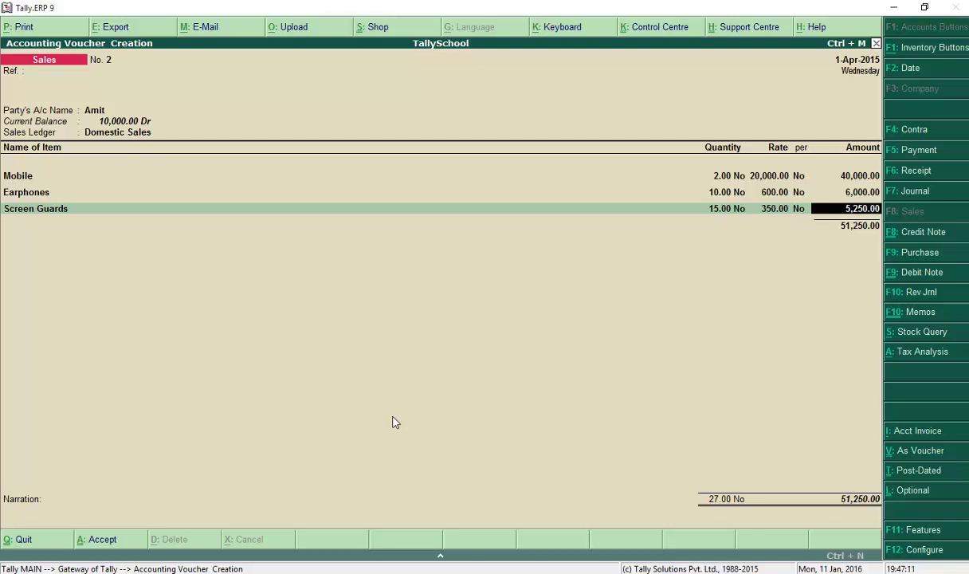
pyautogui.press('Return')
# - End the item list without additional ledger entries, and advance to the voucher's narration
pyautogui.press('Return')
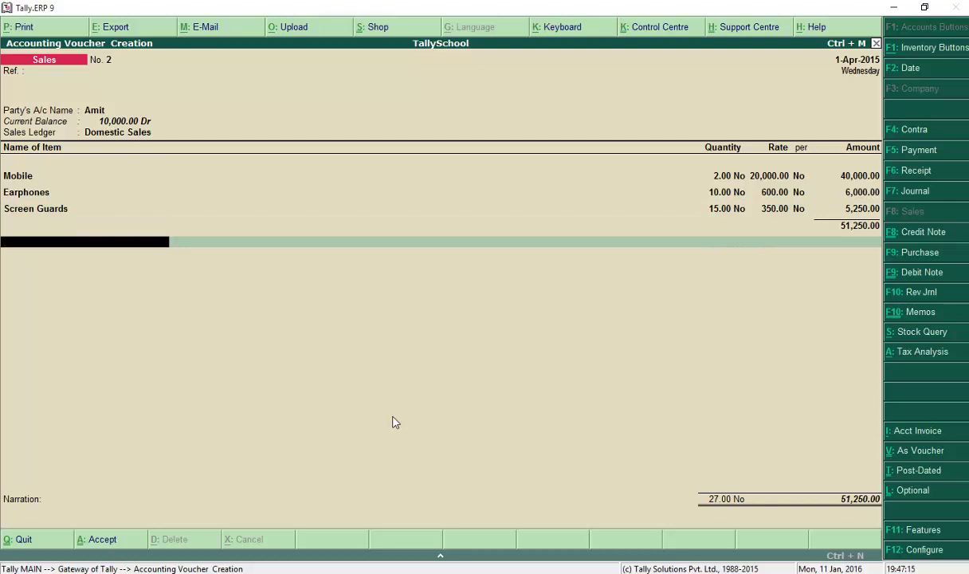
pyautogui.press('Return')
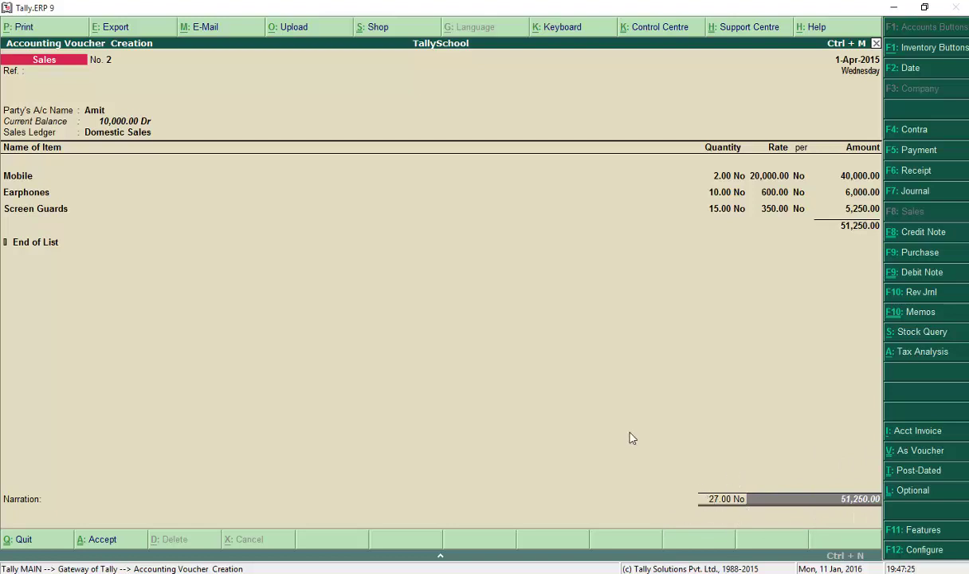
pyautogui.press('Return')
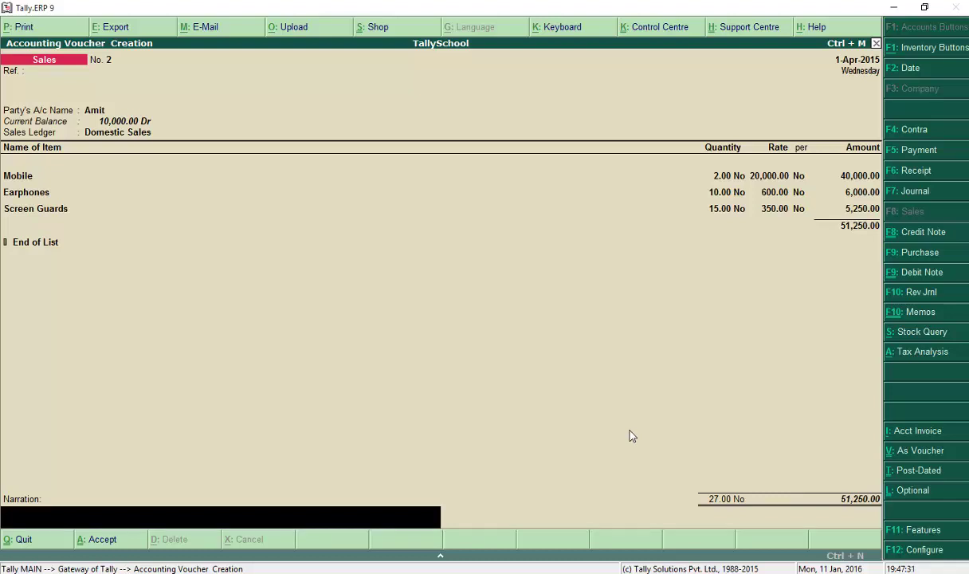
# - Leave the narration empty and save the sales voucher
pyautogui.press('Return')
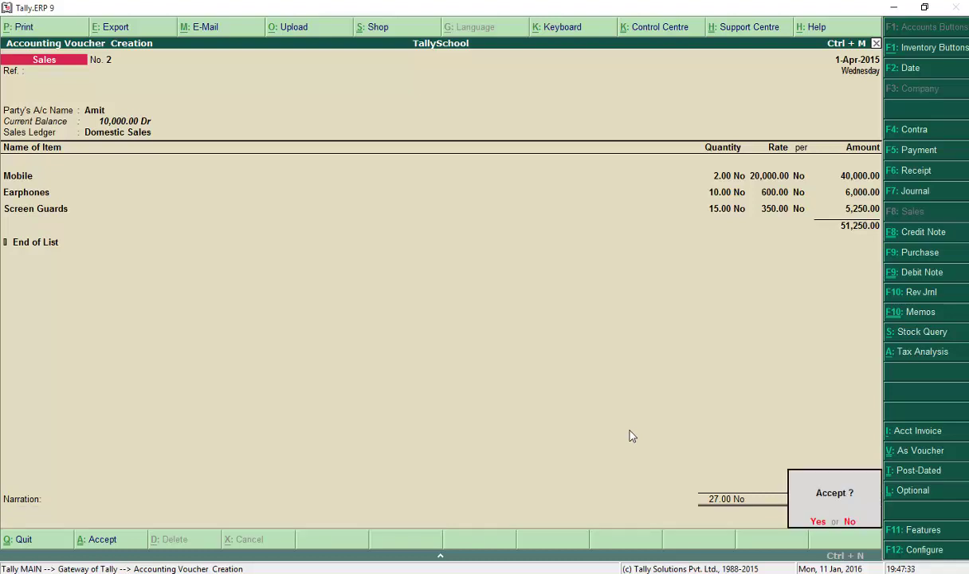
pyautogui.press('Return')
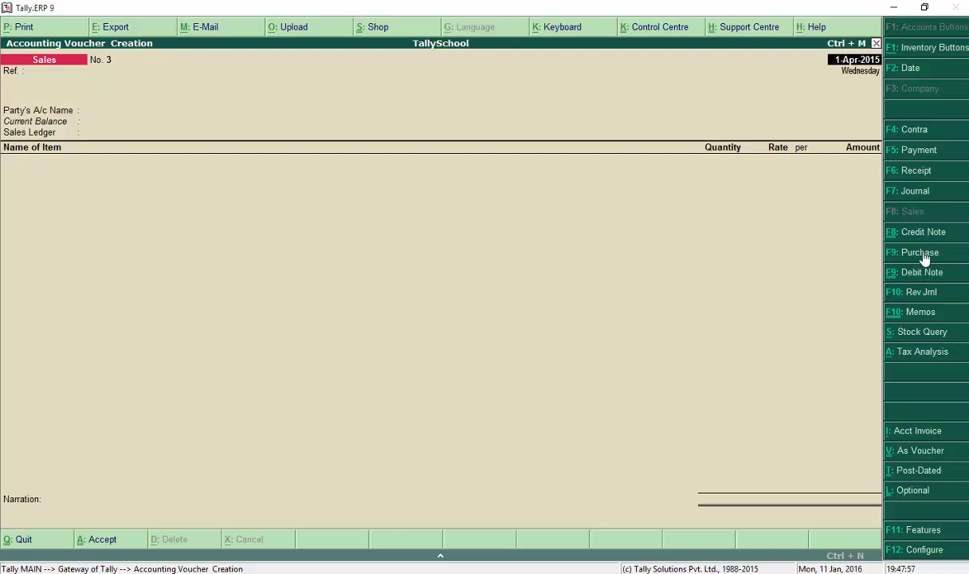
# - Start a purchase voucher dated 1-Apr-2015 with supplier invoice number 25 and the same date for the supplier invoice
pyautogui.click(888, 254)
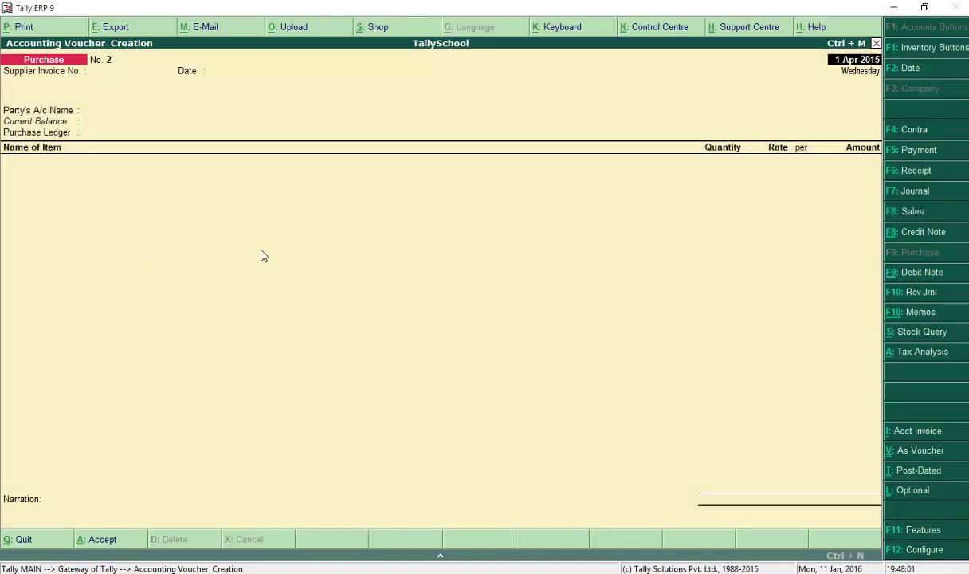
pyautogui.press('Return')
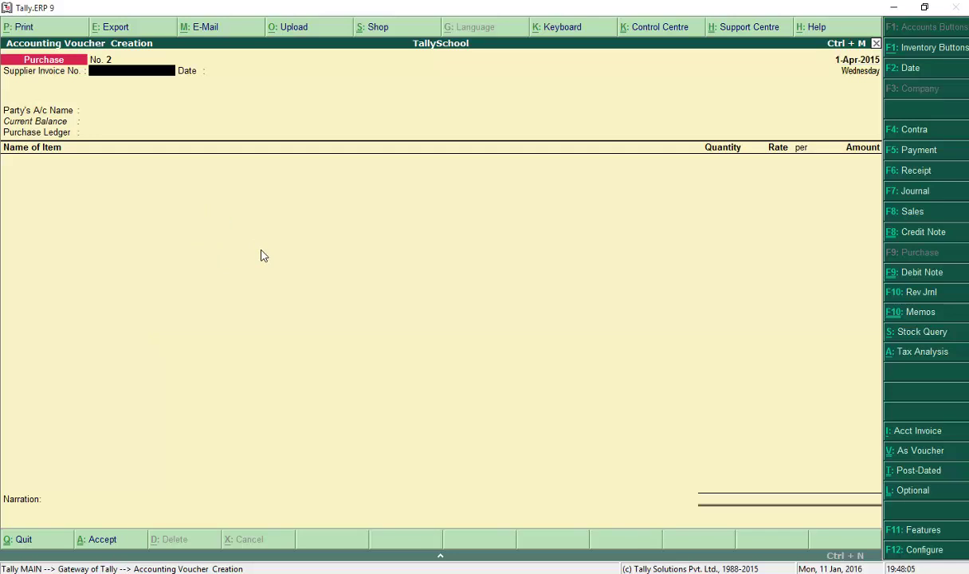
pyautogui.write('25')
pyautogui.press('Return')
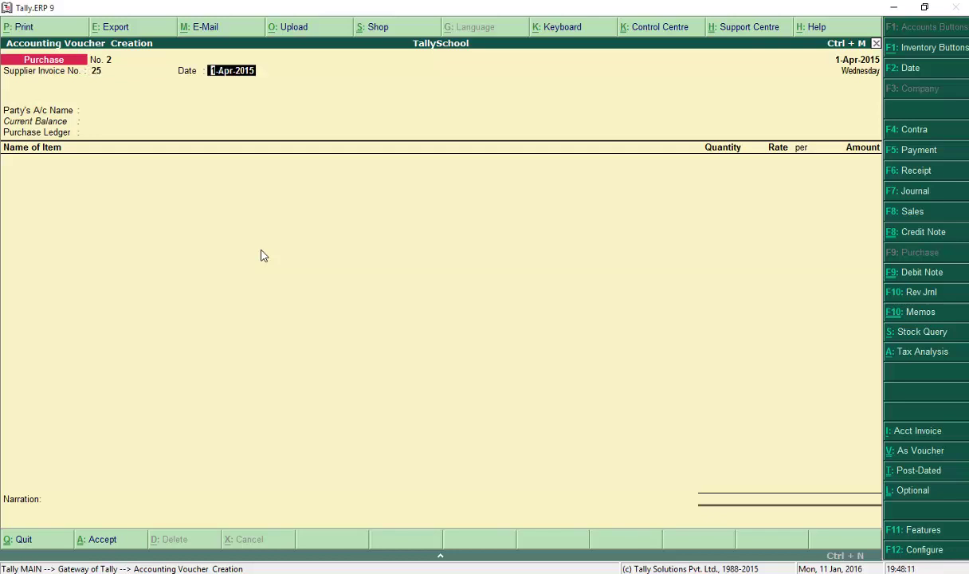
pyautogui.press('Return')
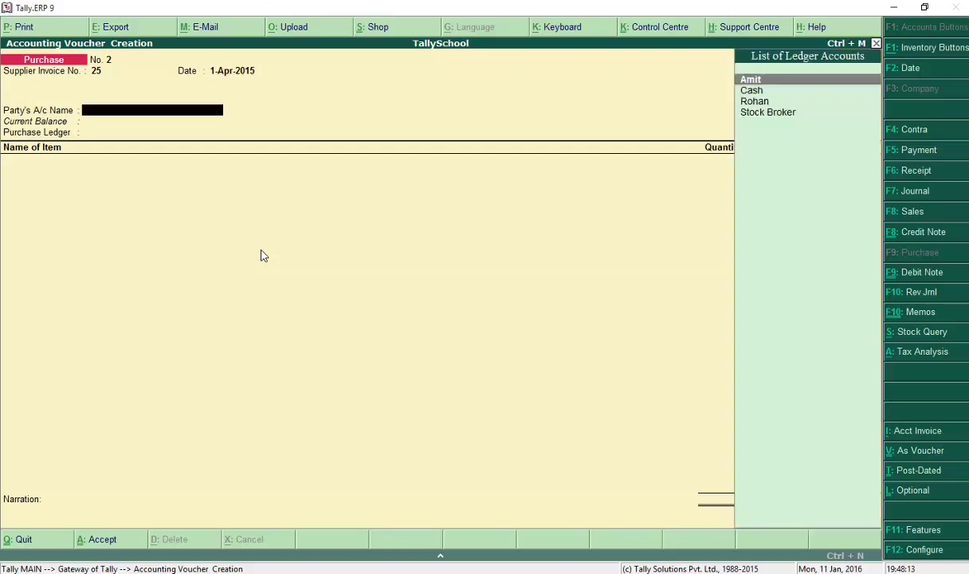
# - Set the supplier's ledger as the party account, leave the party details unchanged, and choose Domestic Purchases as the purchase ledger
pyautogui.press('Down')
pyautogui.press('Down')
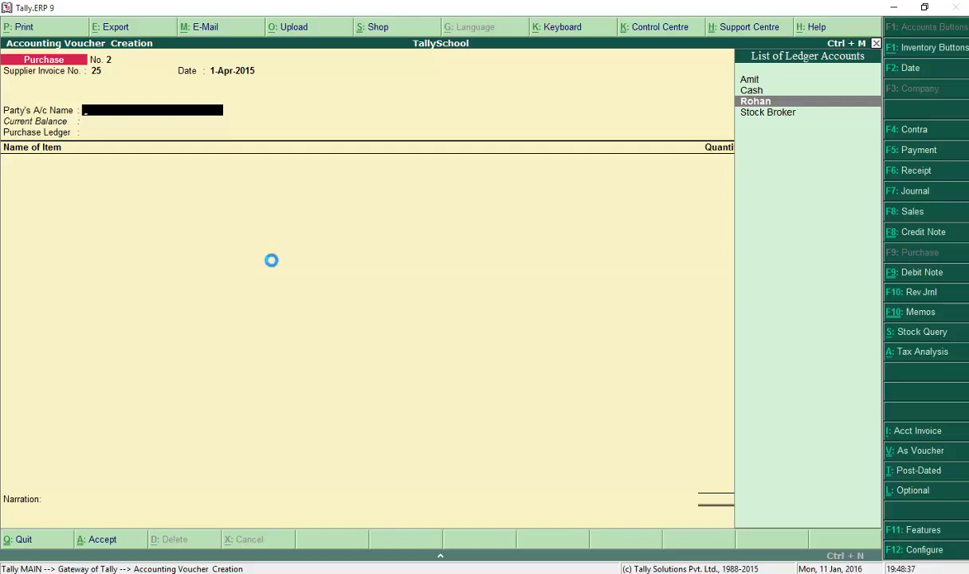
pyautogui.press('Return')
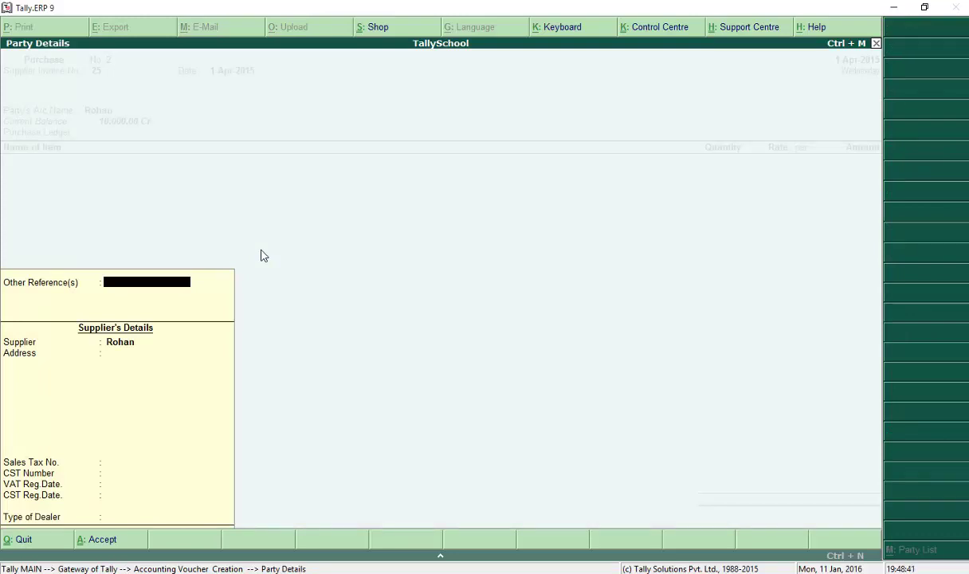
pyautogui.press('Return')
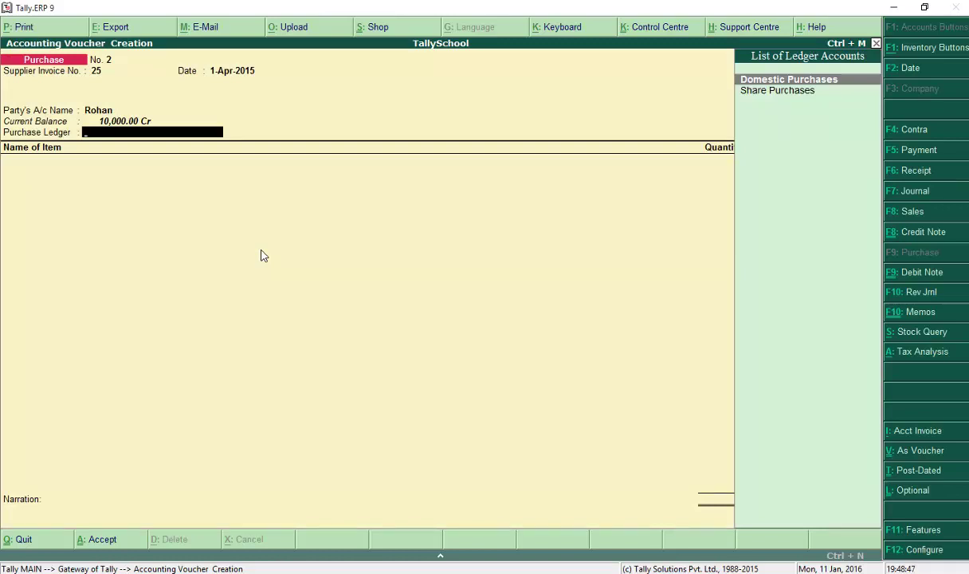
pyautogui.press('Return')
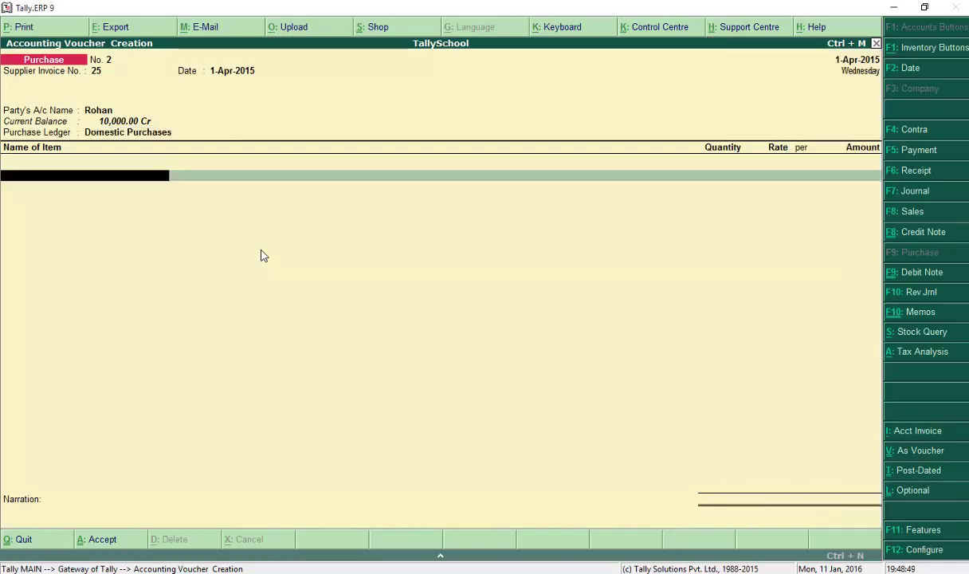
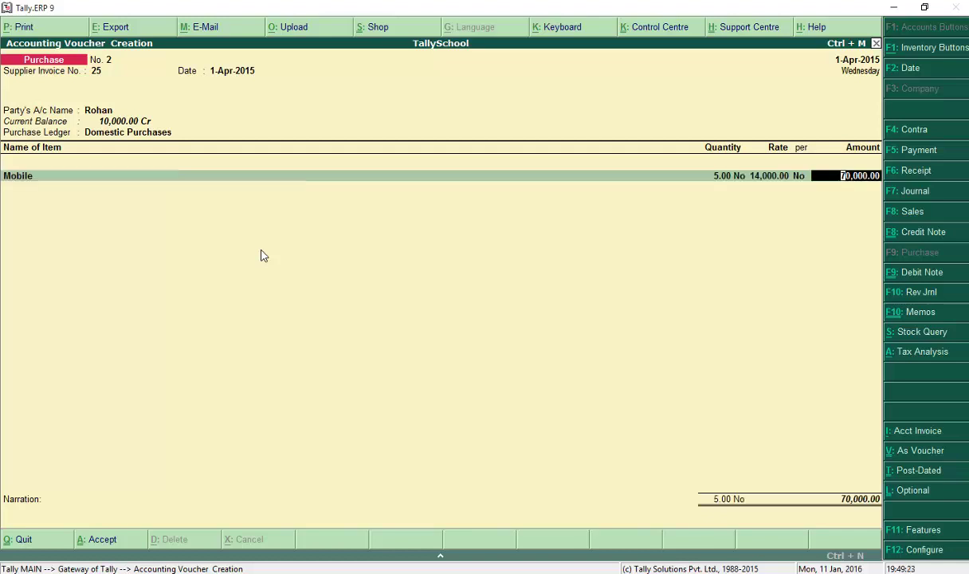
# - Confirm the Mobile line and add the stock item Earphones to the purchase invoice with quantity 20 and rate 600
pyautogui.press('Return')
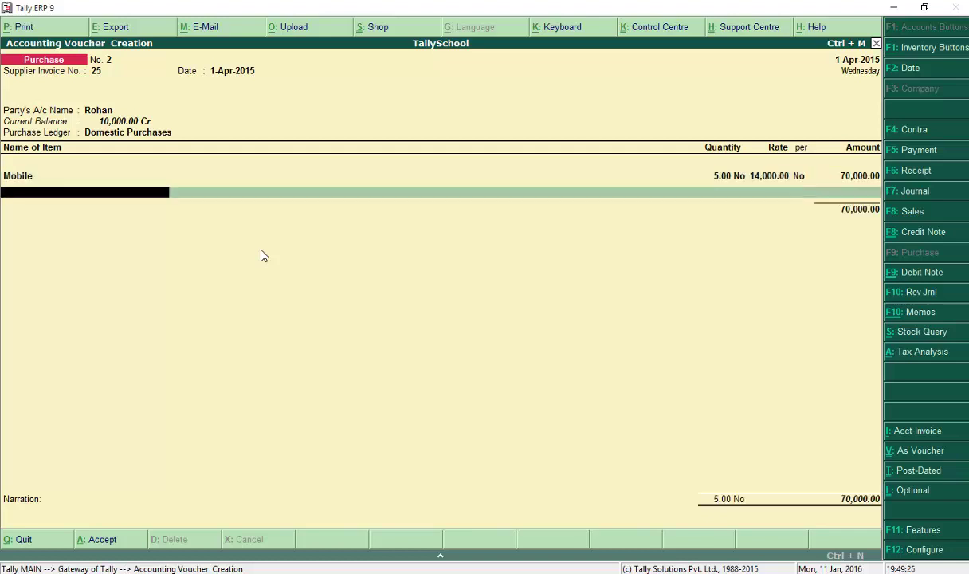
pyautogui.write('Ear')
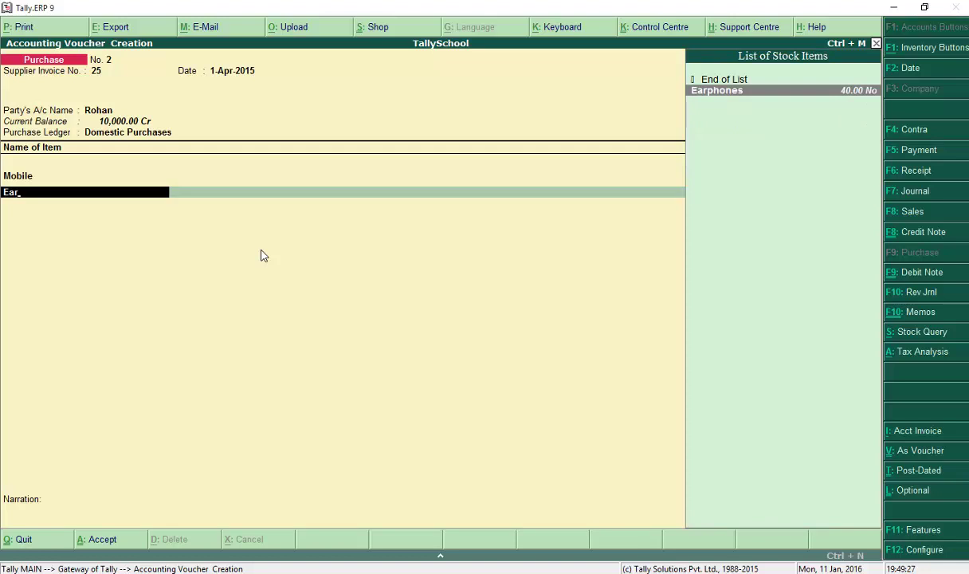
pyautogui.press('Return')
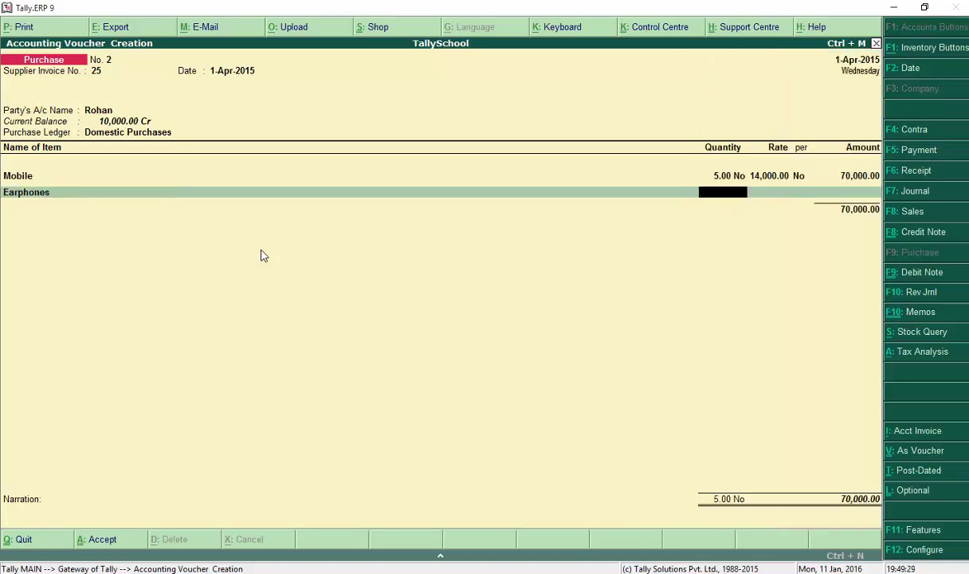
pyautogui.write('20')
pyautogui.press('Return')
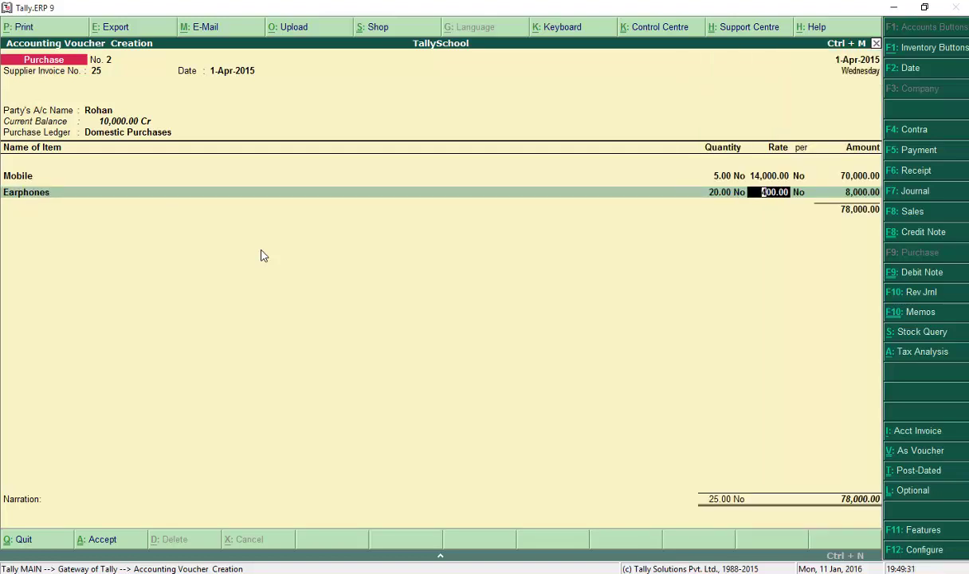
pyautogui.write('600')
pyautogui.press('Return')
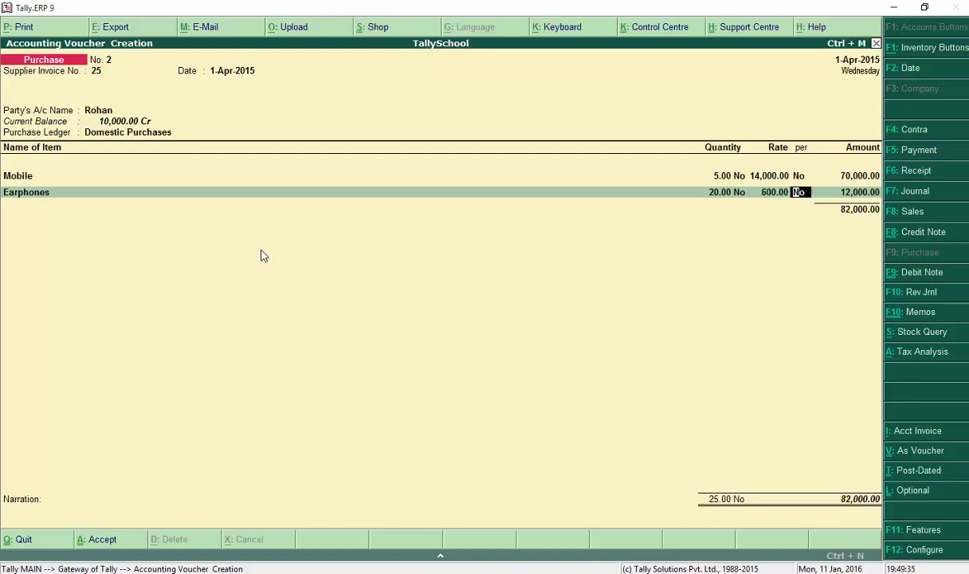
pyautogui.press('Return')
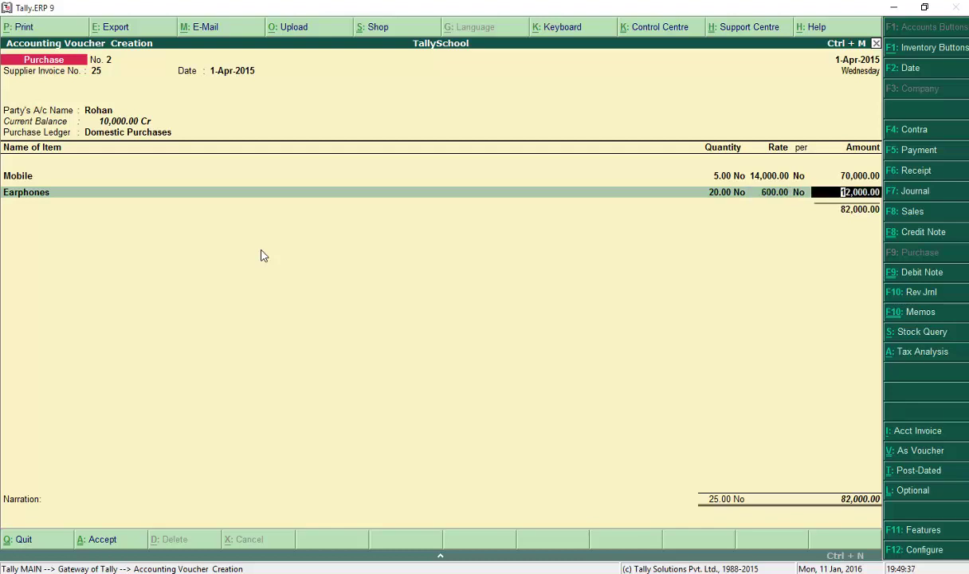
pyautogui.press('Return')
# - End the item list without additional ledgers or a narration, and save the purchase voucher
pyautogui.press('Return')
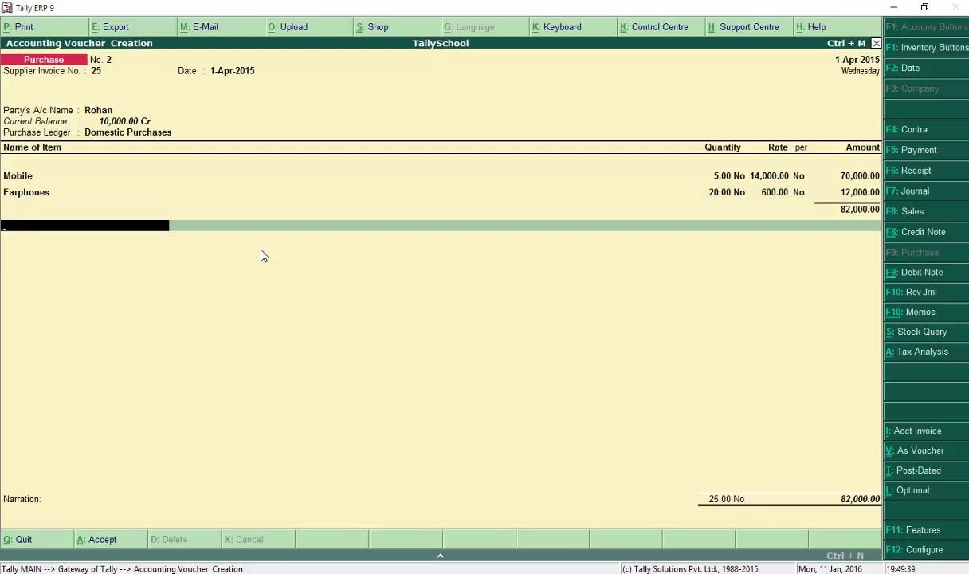
pyautogui.press('Return')
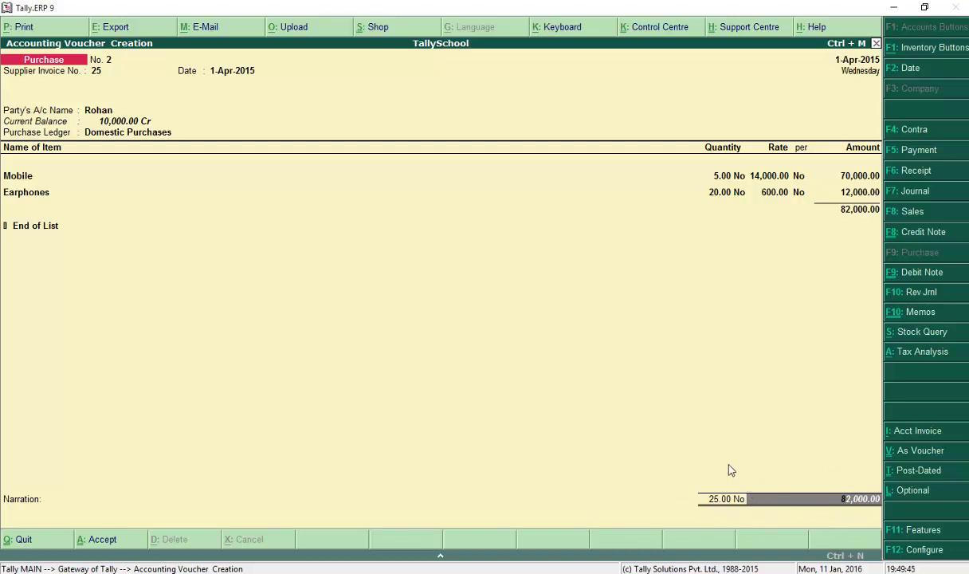
pyautogui.press('Return')
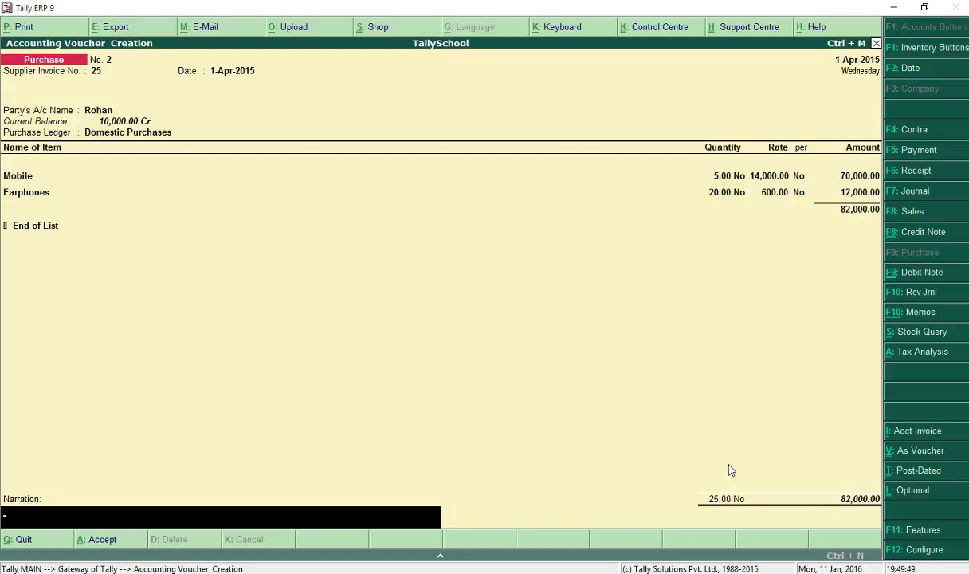
pyautogui.press('Return')
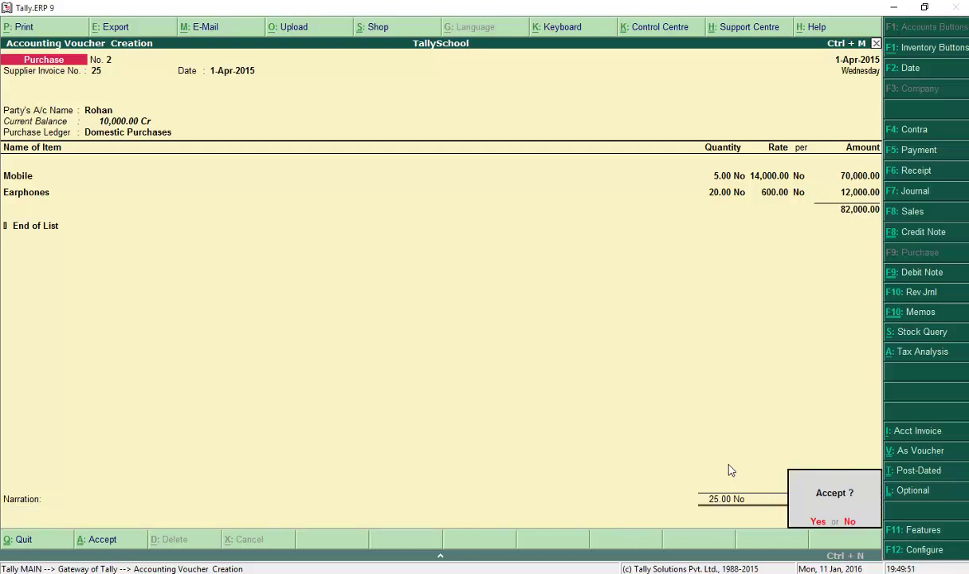
pyautogui.press('Return')
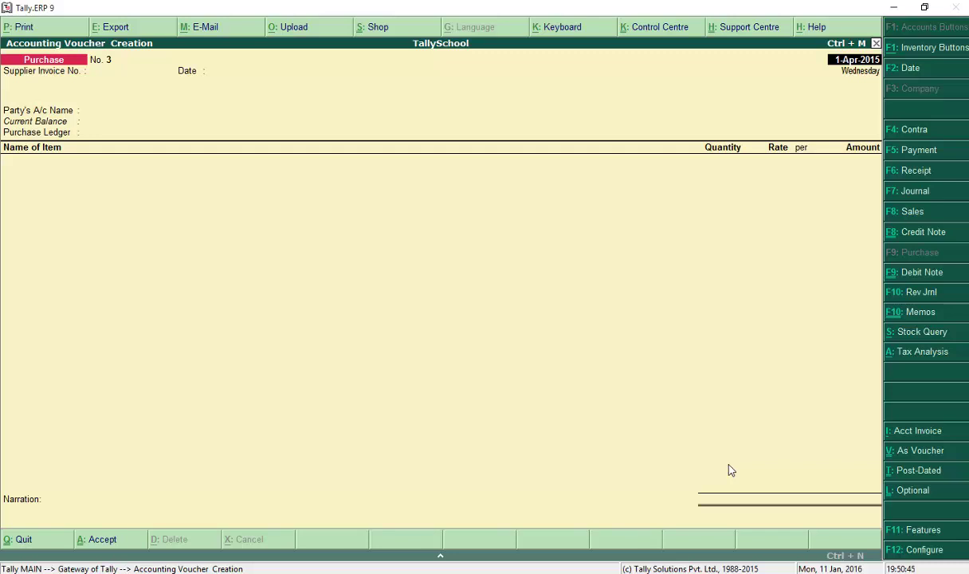
# - Quit voucher entry and open the Profit & Loss A/c report from the Gateway of Tally
pyautogui.press('Escape')
pyautogui.press('y')
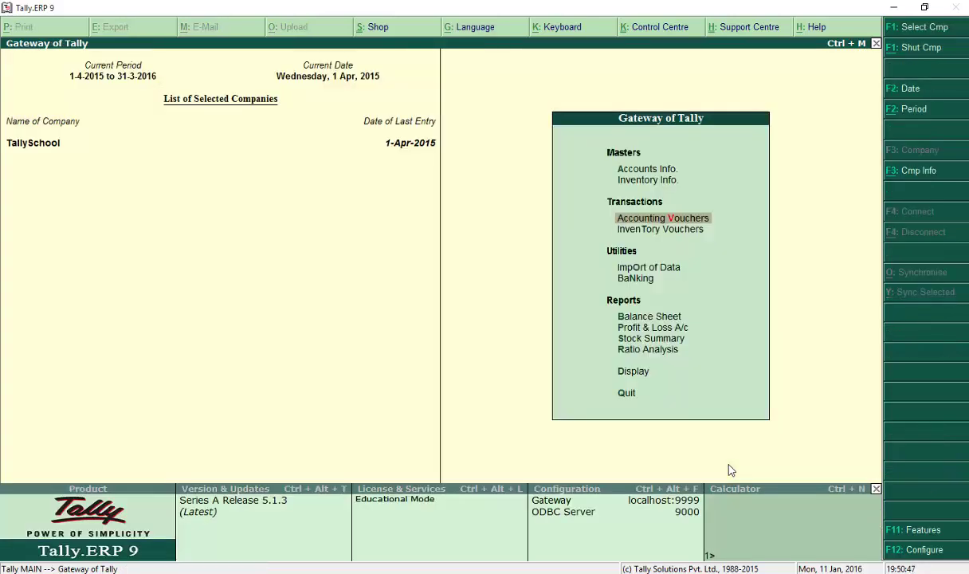
pyautogui.press('Down')
pyautogui.press('Down')
pyautogui.press('Down')
pyautogui.press('Down')
pyautogui.press('Down')
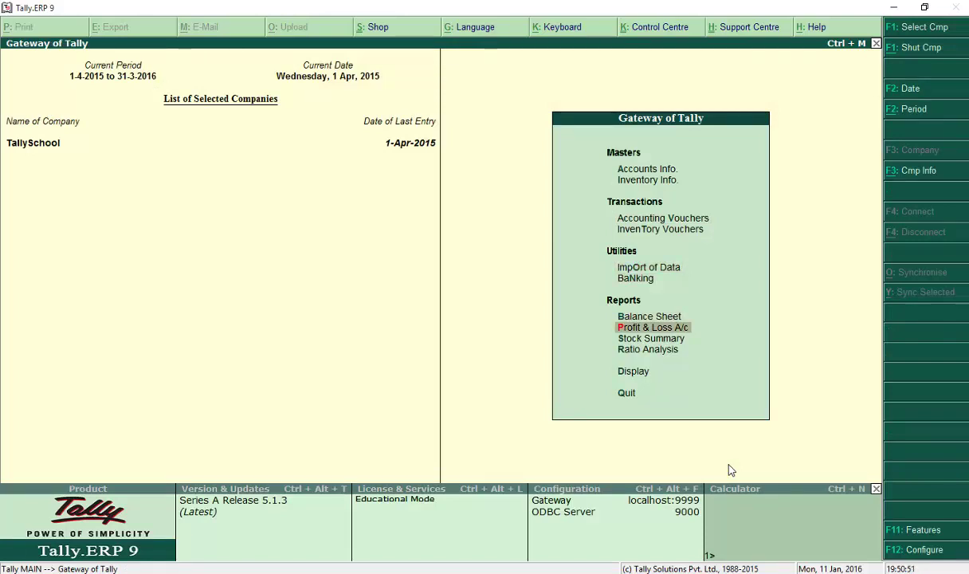
pyautogui.press('Return')
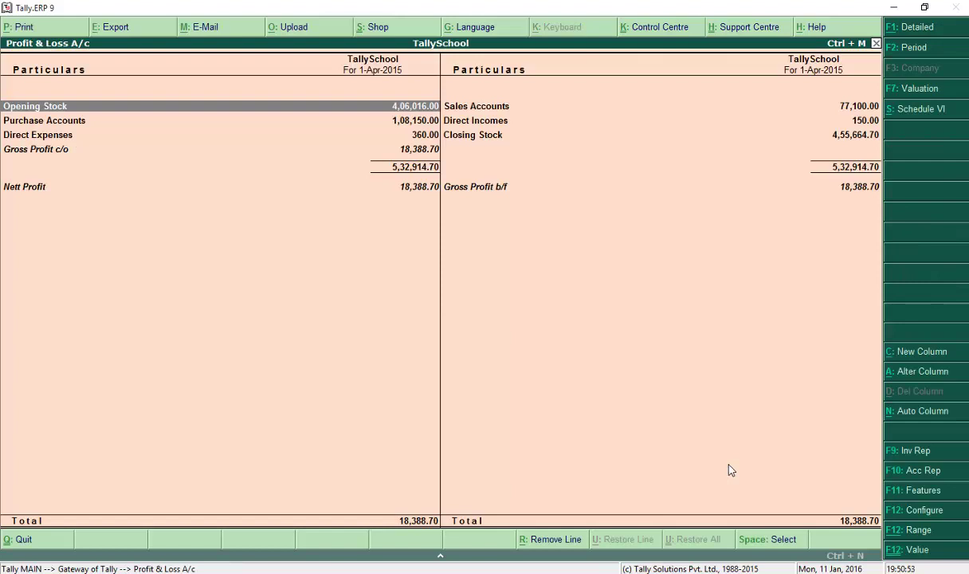
# - Drill down from Sales Accounts through Domestic Sales to the April vouchers, and open sales voucher no. 2
pyautogui.press('Right')
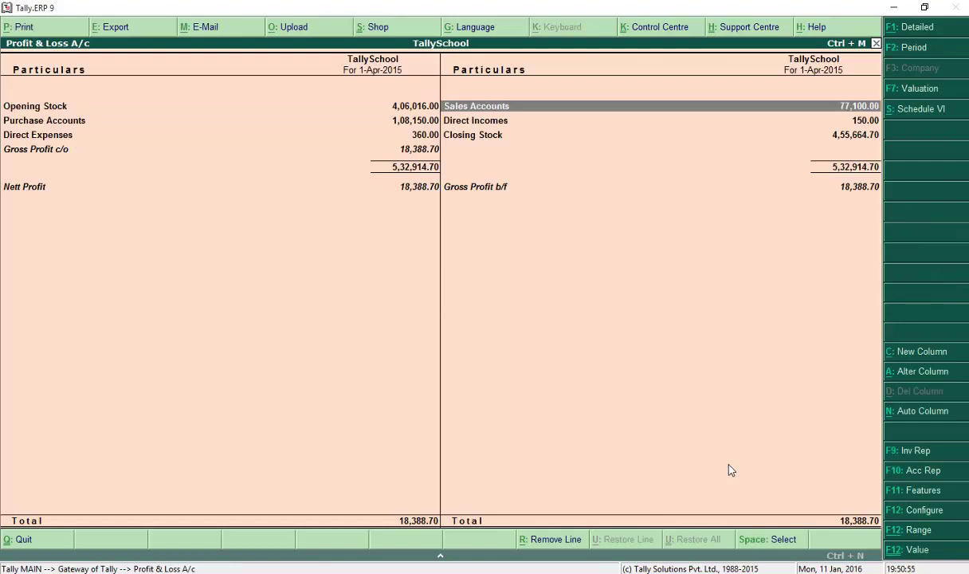
pyautogui.press('Return')
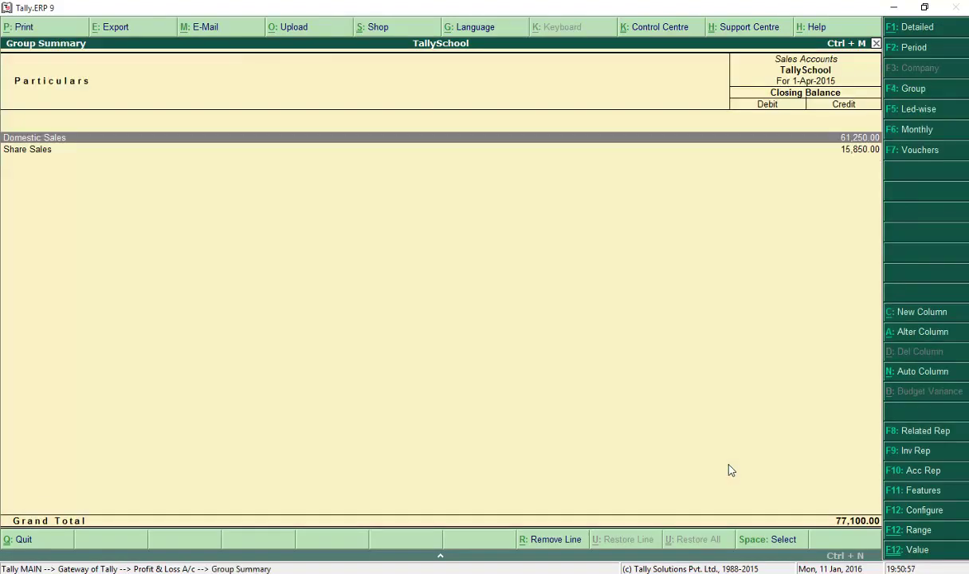
pyautogui.press('Return')
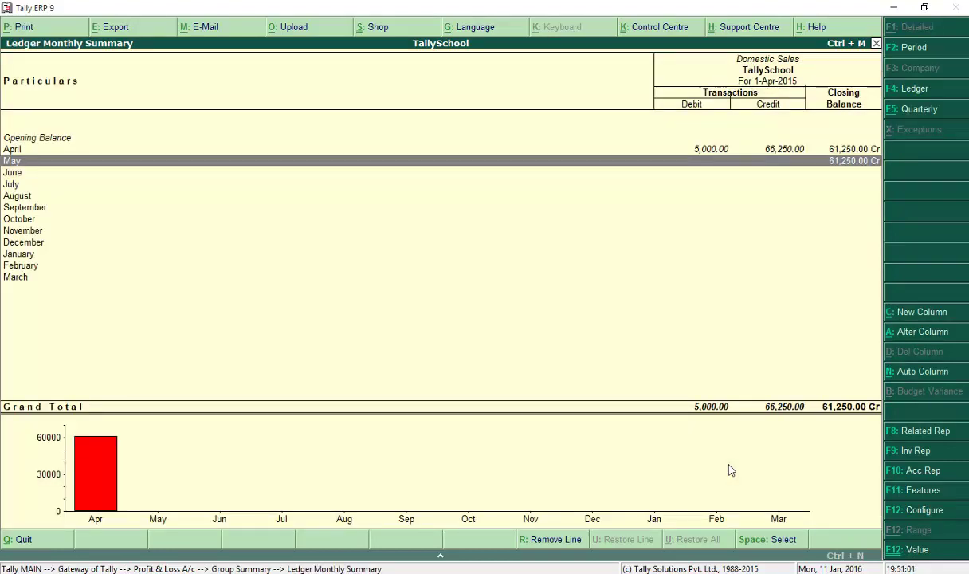
pyautogui.press('Up')
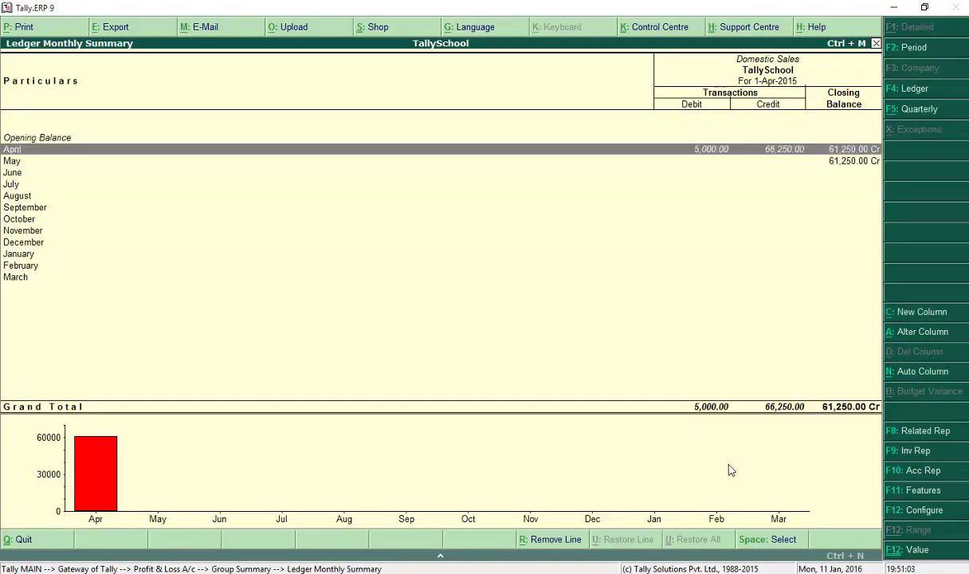
pyautogui.press('Return')
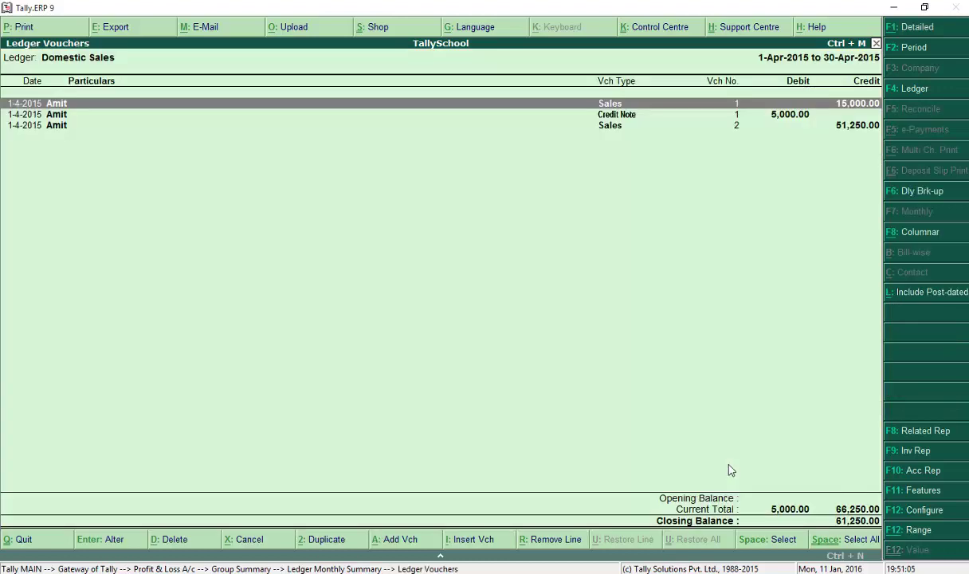
pyautogui.press('Down')
pyautogui.press('Down')
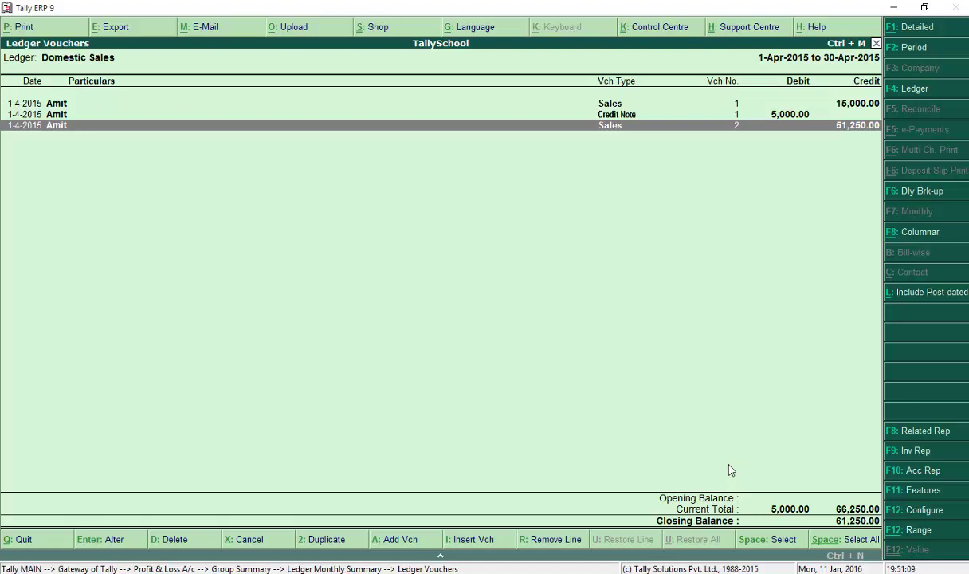
pyautogui.press('Return')
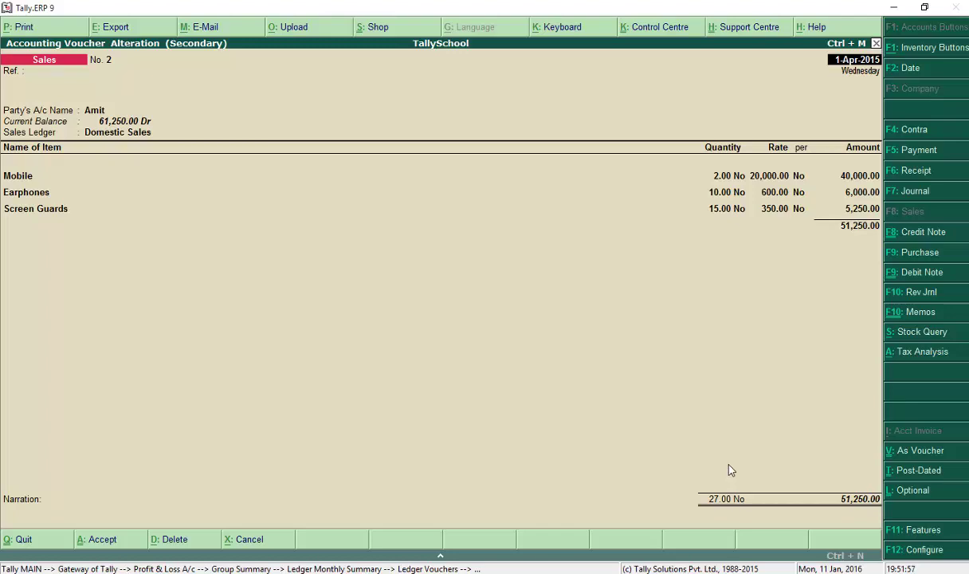
# - Quit the sales voucher without changes and close the reports back to the Gateway of Tally
pyautogui.press('Escape')
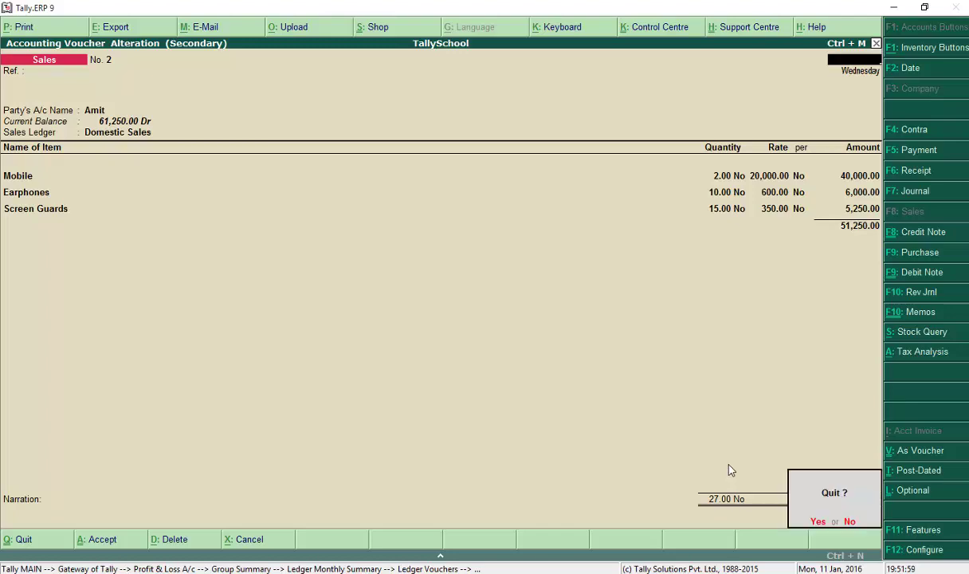
pyautogui.press('y')
pyautogui.press('Escape')
pyautogui.press('Escape')
pyautogui.press('Escape')
pyautogui.press('Escape')
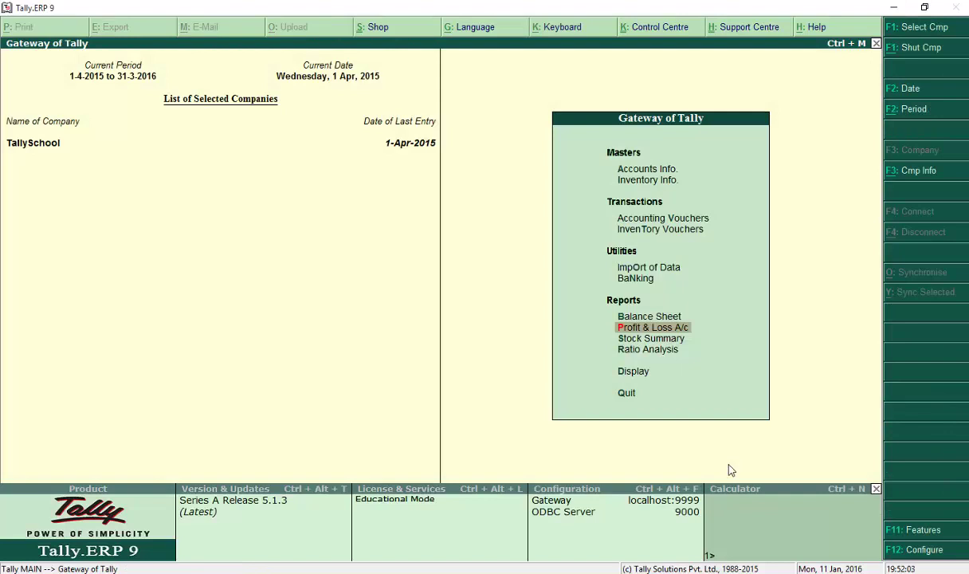
# - Open accounting voucher entry from the Gateway of Tally and switch to a credit note
pyautogui.press('Up')
pyautogui.press('Up')
pyautogui.press('Up')
pyautogui.press('Up')
pyautogui.press('Up')
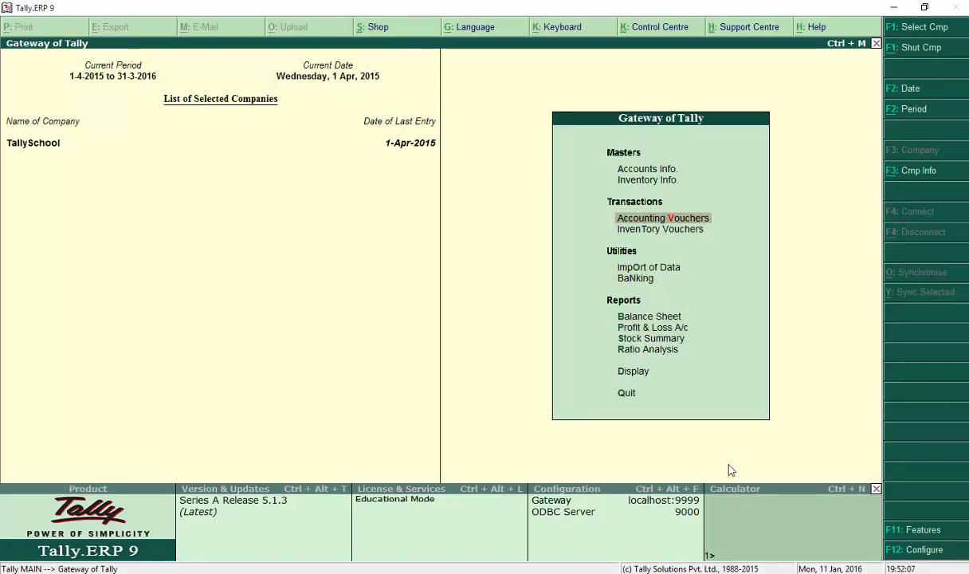
pyautogui.press('Return')
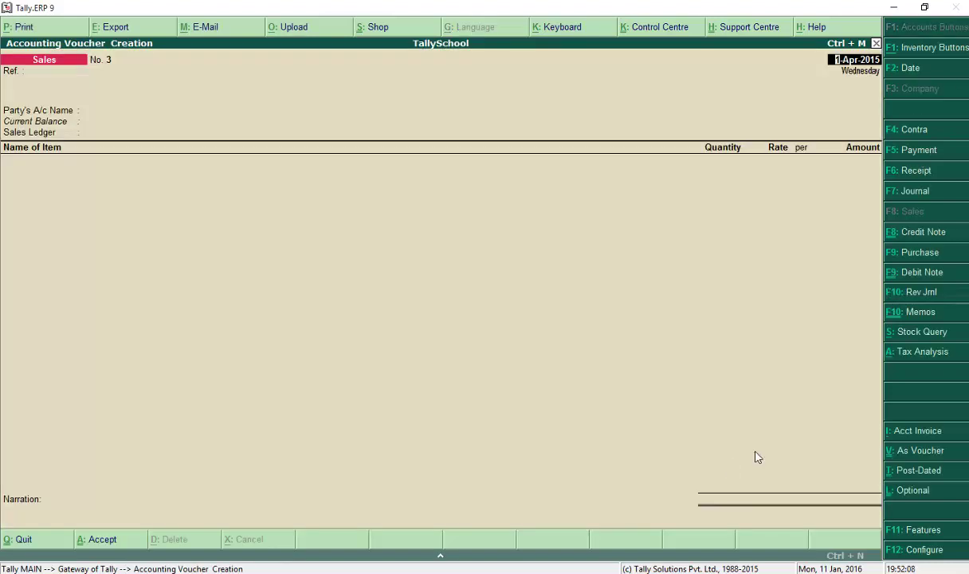
pyautogui.click(919, 234)
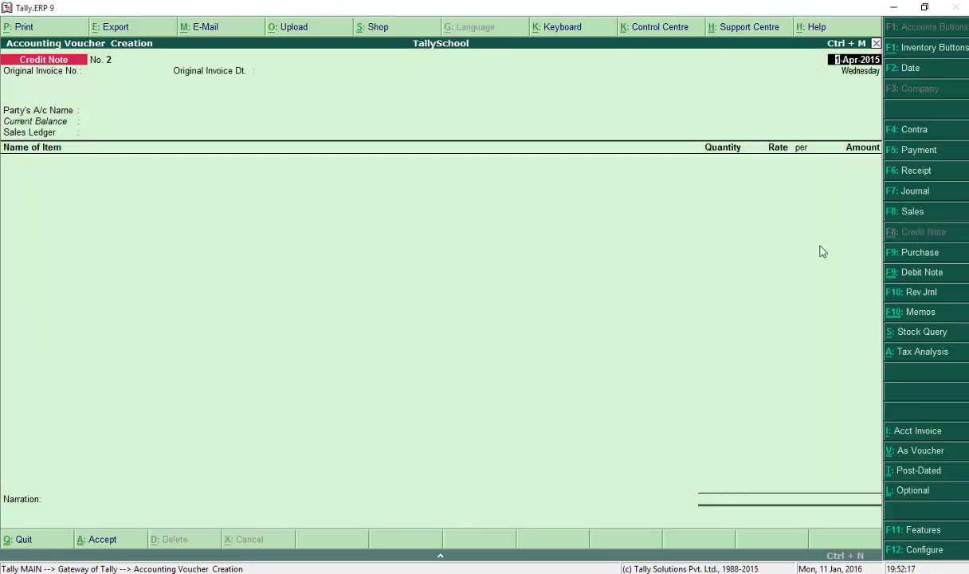
# - Keep the credit note's date, leave the original invoice number blank, and set the original invoice date to 1-Apr-2015
pyautogui.press('Return')
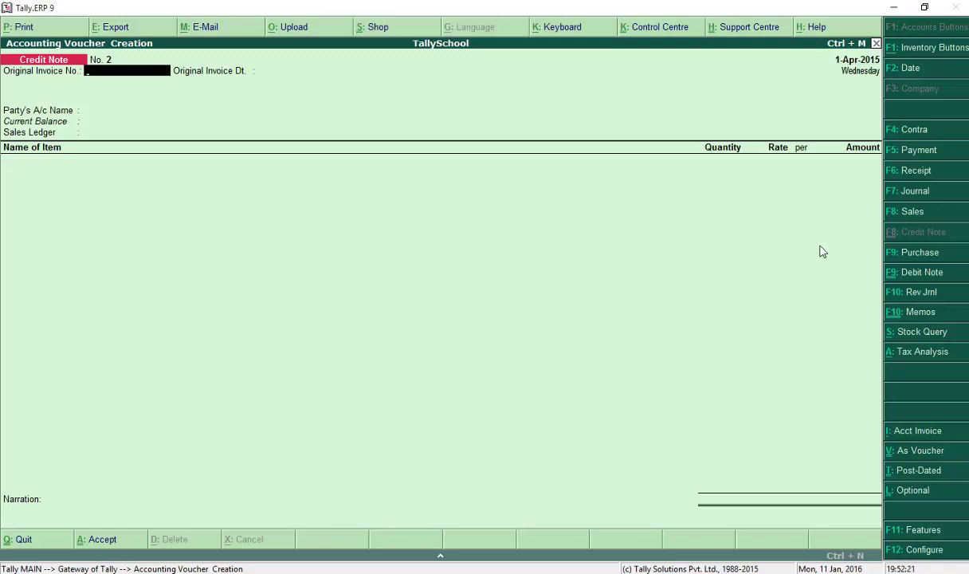
pyautogui.press('Return')
pyautogui.write('1')
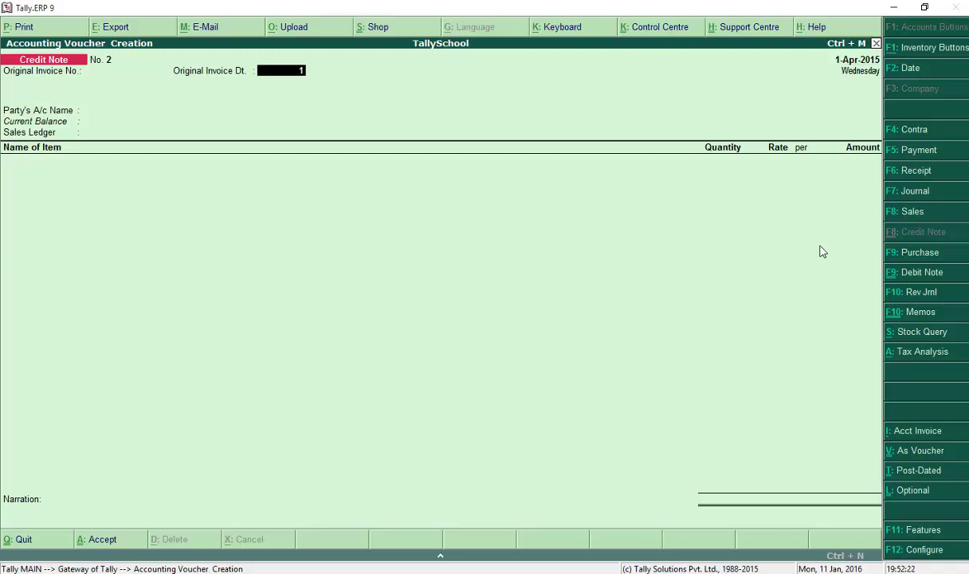
pyautogui.write('.4.15')
pyautogui.press('Return')
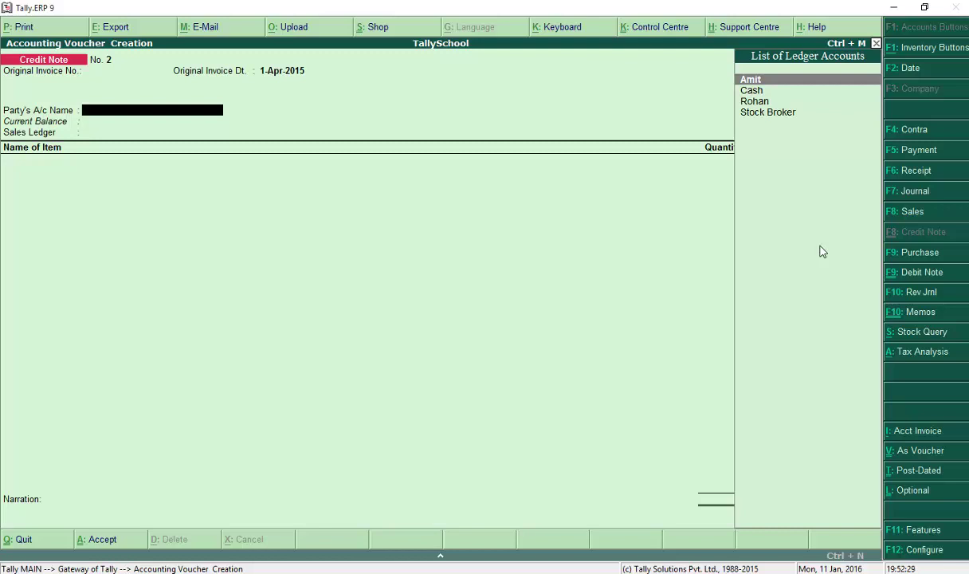
# - Choose the customer's ledger, listed above Cash, as the party, accept the party details unchanged, and use Domestic Sales as the sales ledger
pyautogui.press('Return')
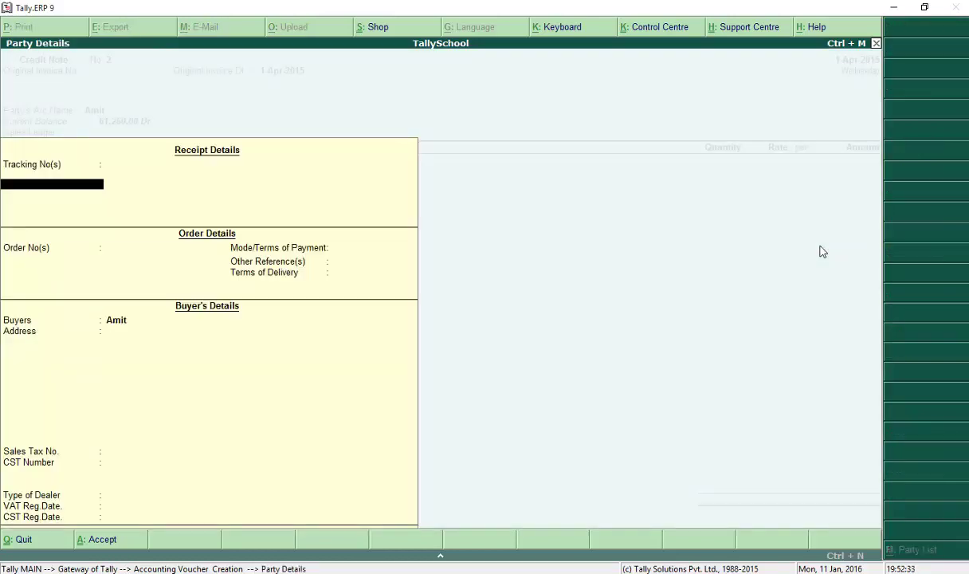
pyautogui.hotkey('ctrl', 'a')
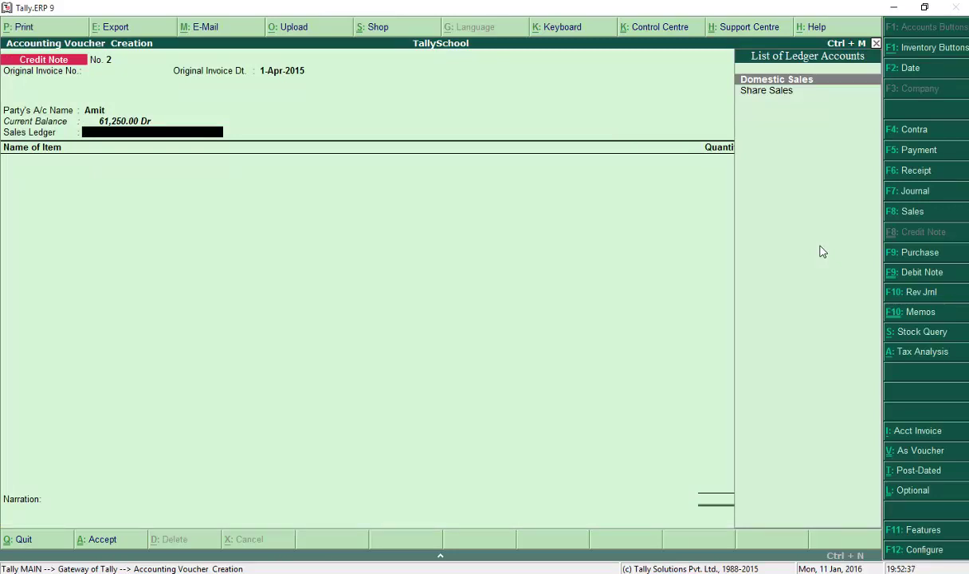
pyautogui.press('Return')
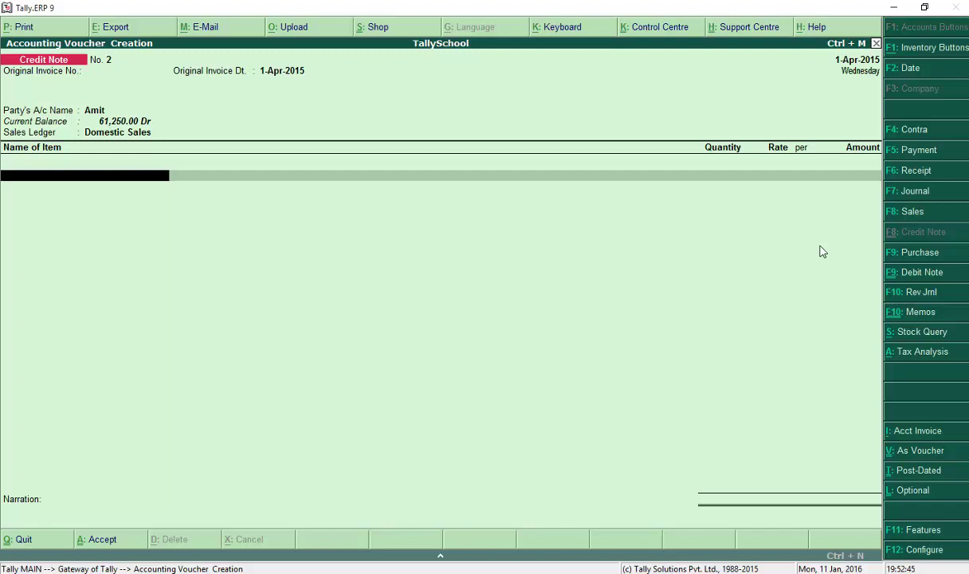
# - Add 3 No of Earphones at a rate of 600.00 to the credit note
pyautogui.write('E')
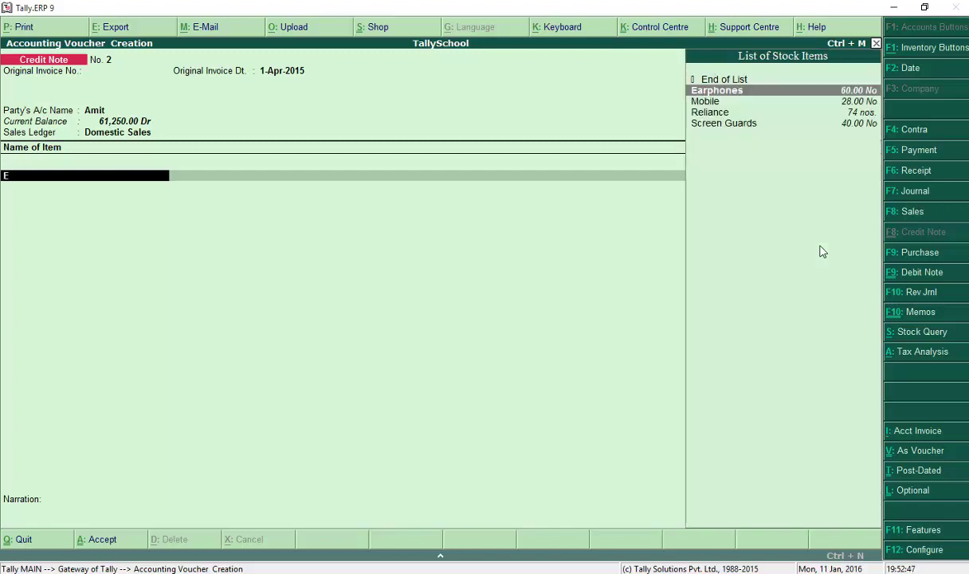
pyautogui.press('Return')
pyautogui.write('3')
pyautogui.press('Return')
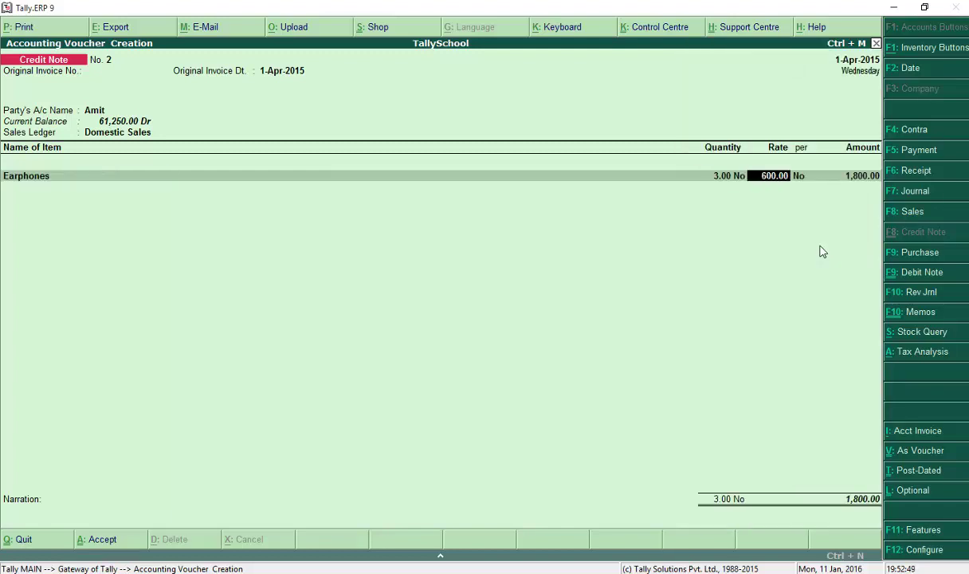
pyautogui.press('Return')
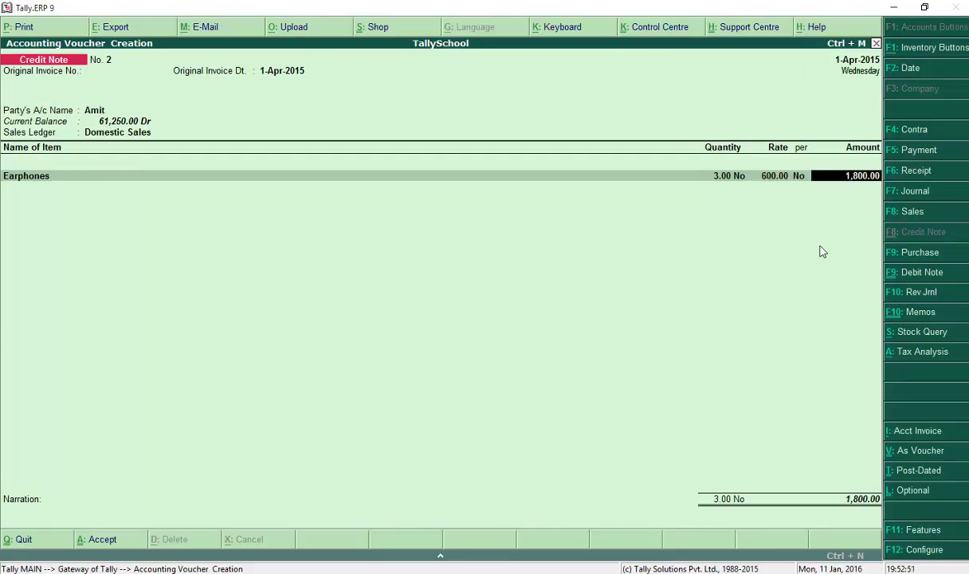
pyautogui.press('Return')
# - Add 5 No of Screen Guards at a rate of 350.00 to the credit note
pyautogui.write('Sc')
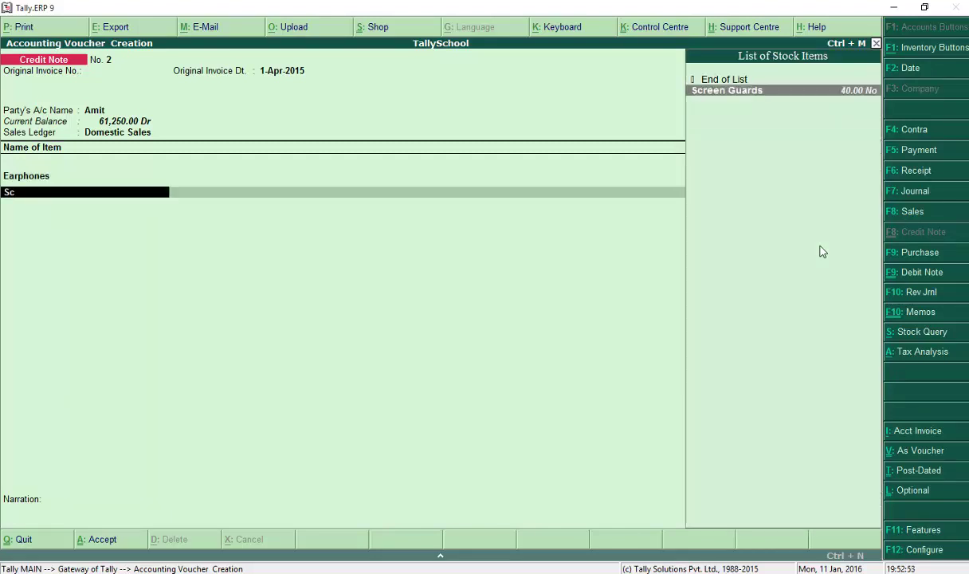
pyautogui.press('Return')
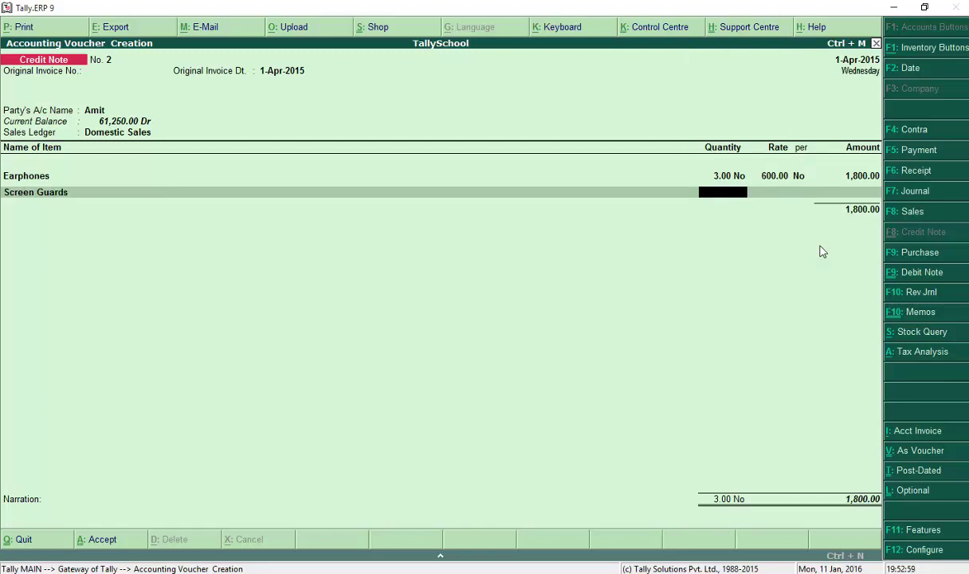
pyautogui.write('5')
pyautogui.press('Return')
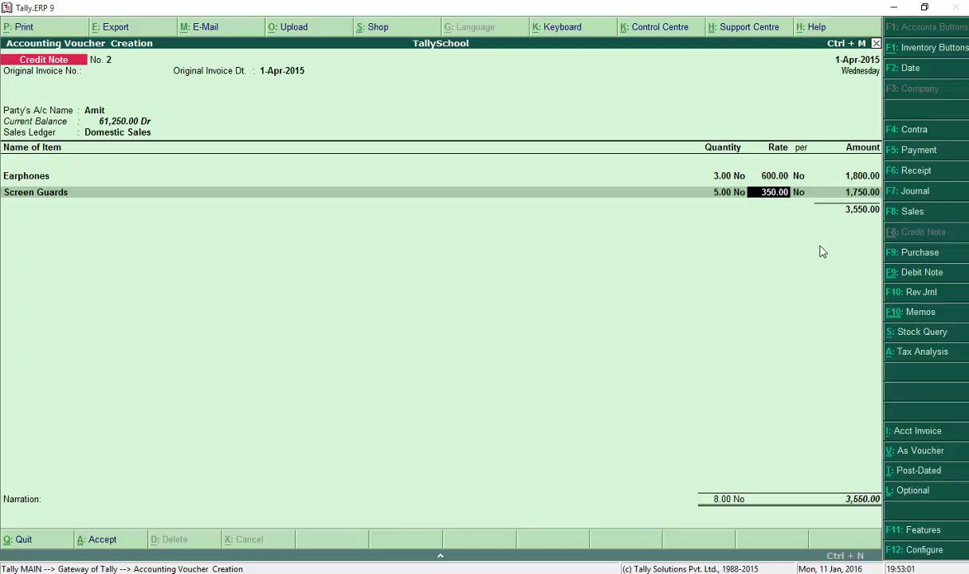
pyautogui.press('Return')
pyautogui.press('Return')
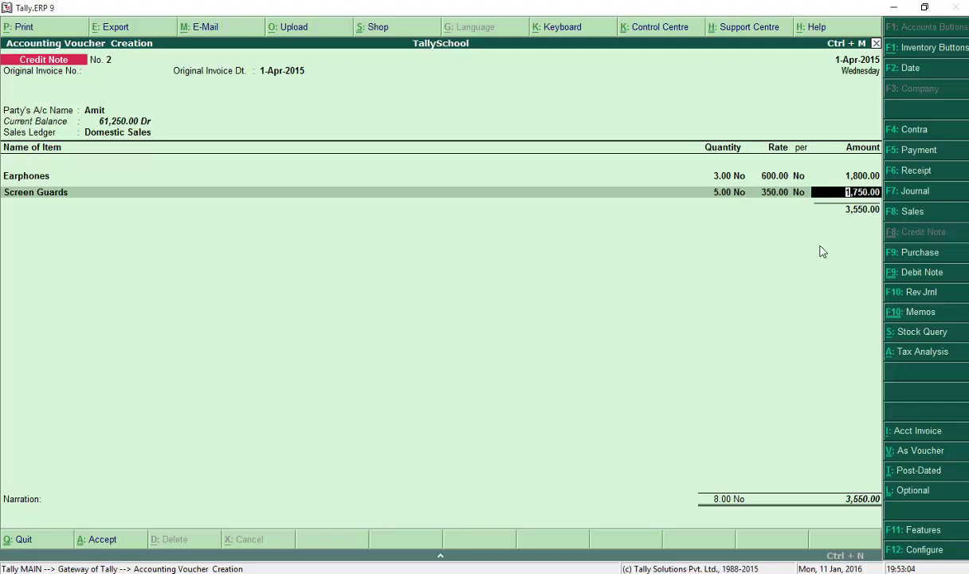
pyautogui.press('Return')
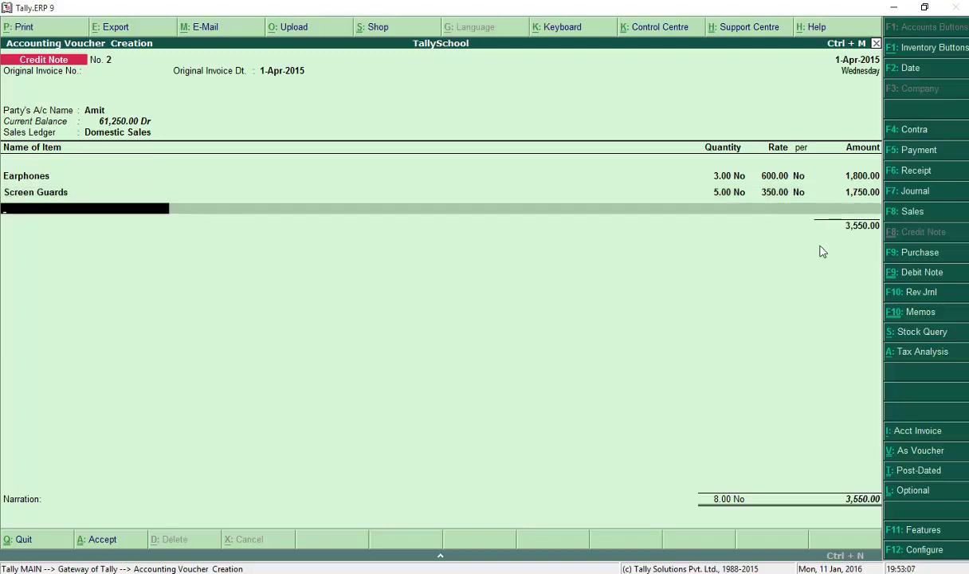
# - End the item list without additional ledgers or a narration, and save the credit note
pyautogui.press('Return')
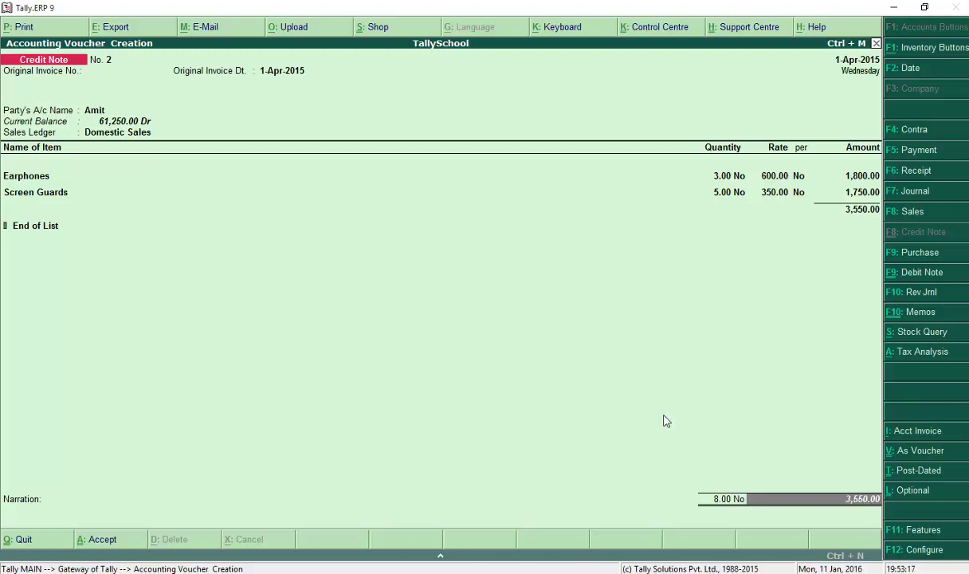
pyautogui.press('Return')
pyautogui.press('Return')
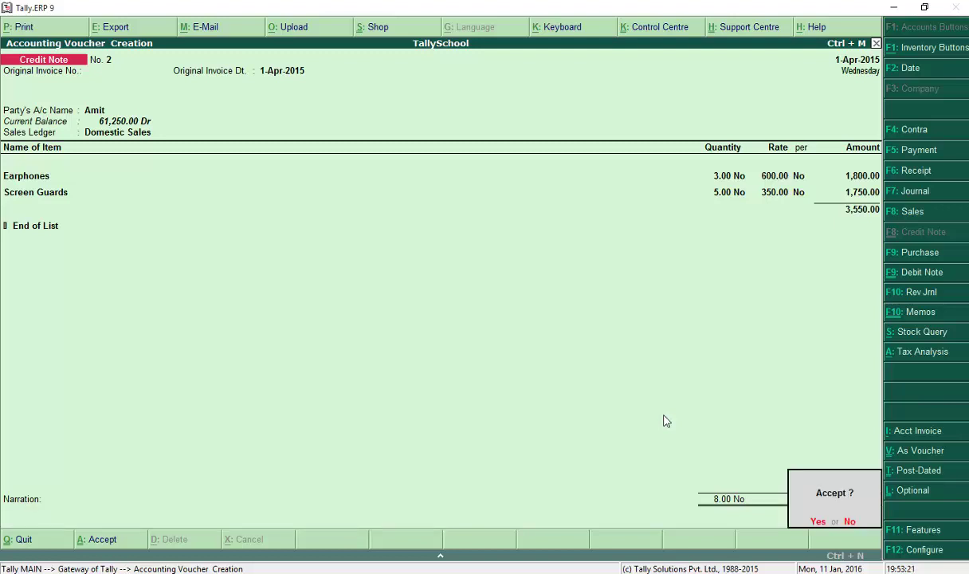
pyautogui.press('Return')
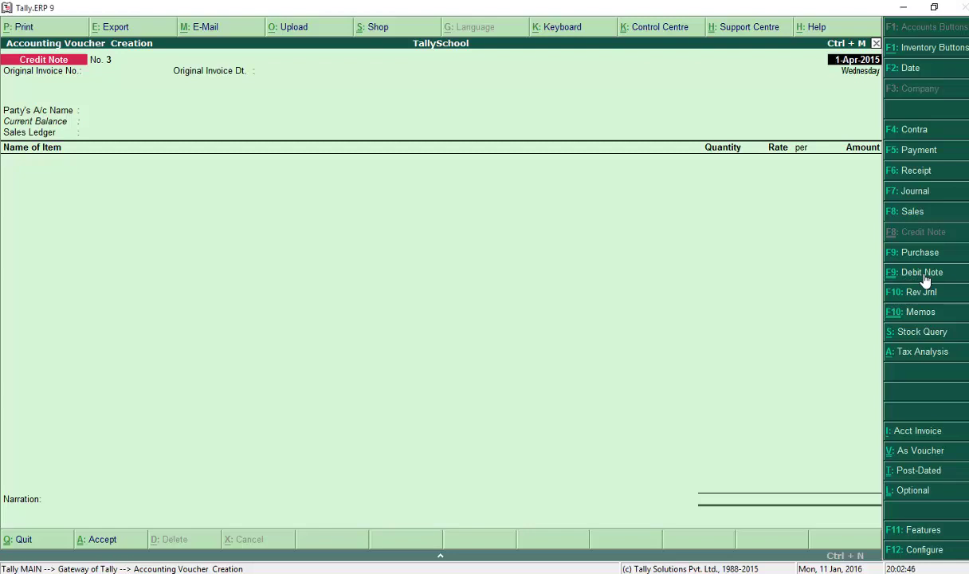
# - Start a debit note with the date kept, original invoice number 25 and original invoice date 1-Apr-2015
pyautogui.click(922, 274)
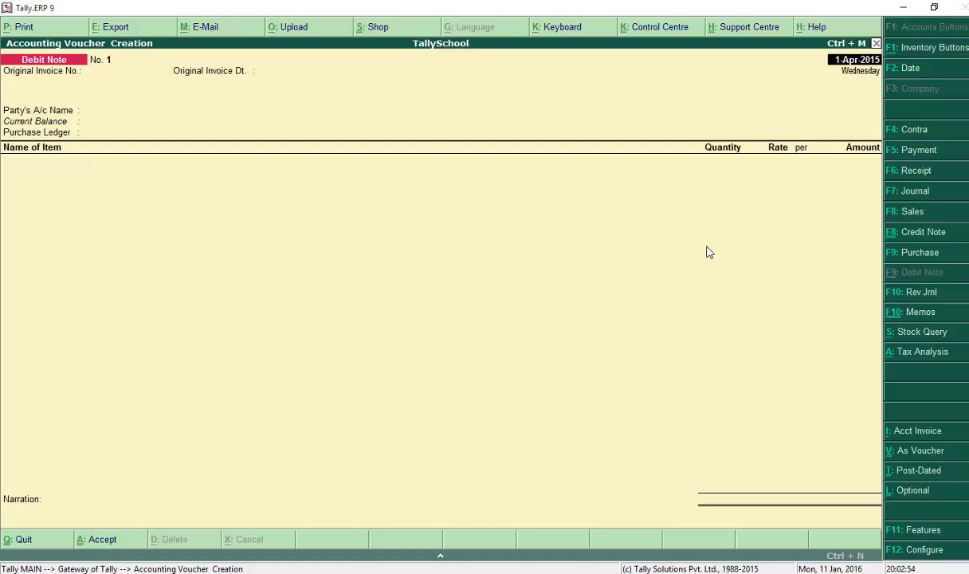
pyautogui.press('Return')
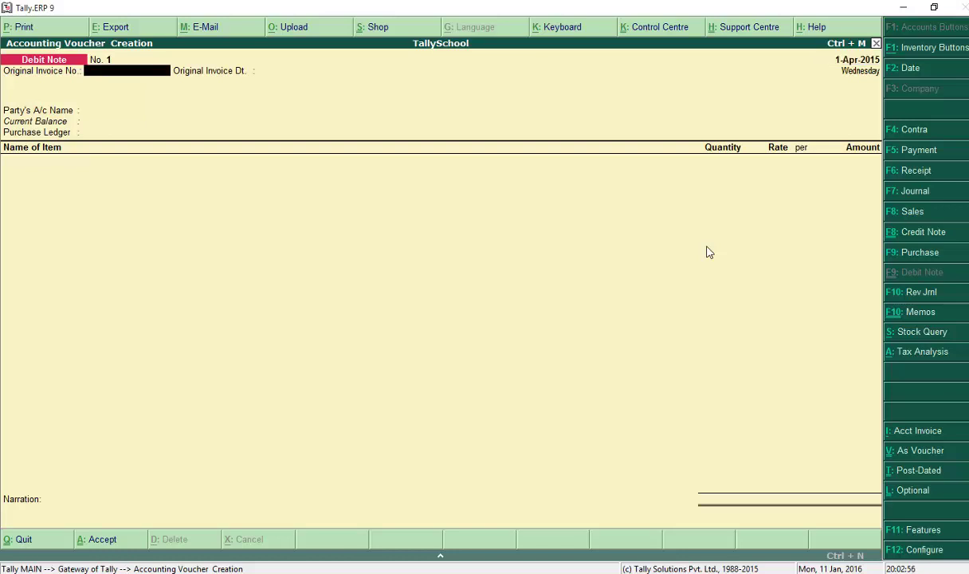
pyautogui.write('25')
pyautogui.press('Return')
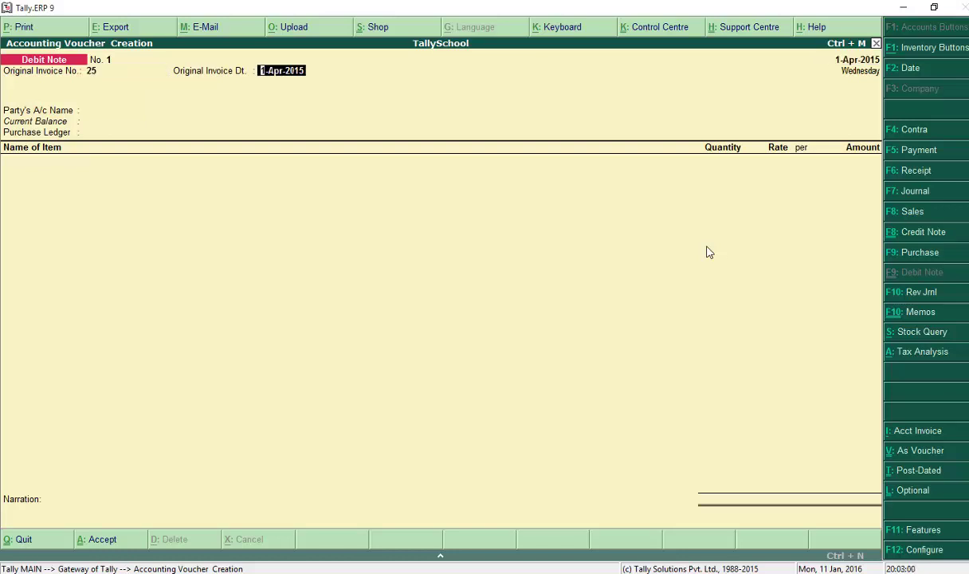
pyautogui.press('Return')
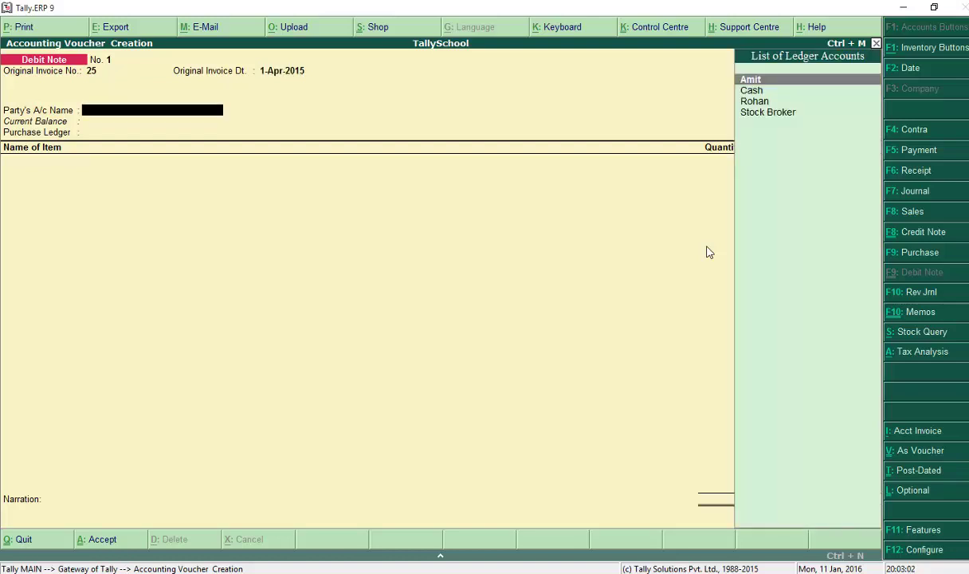
# - Choose the supplier's ledger, listed below Cash, as the party, accept blank party details, and use Domestic Purchases as the purchase ledger
pyautogui.press('Down')
pyautogui.press('Down')
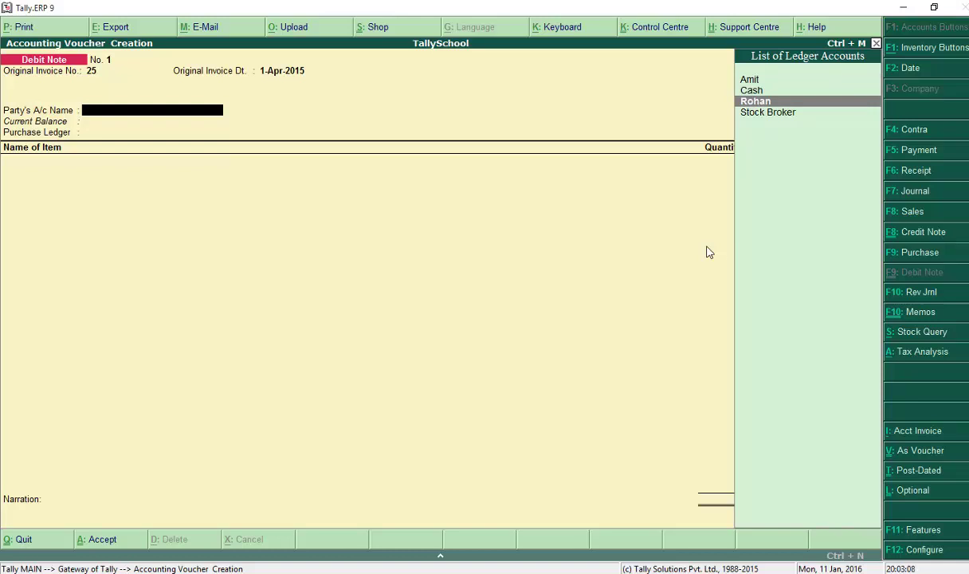
pyautogui.press('Return')
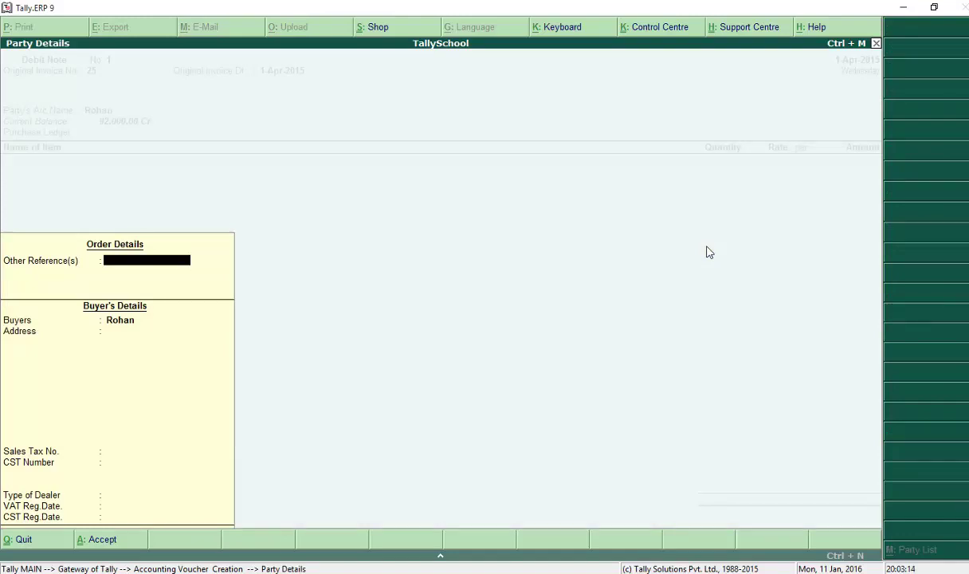
pyautogui.press('Return')
pyautogui.press('Return')
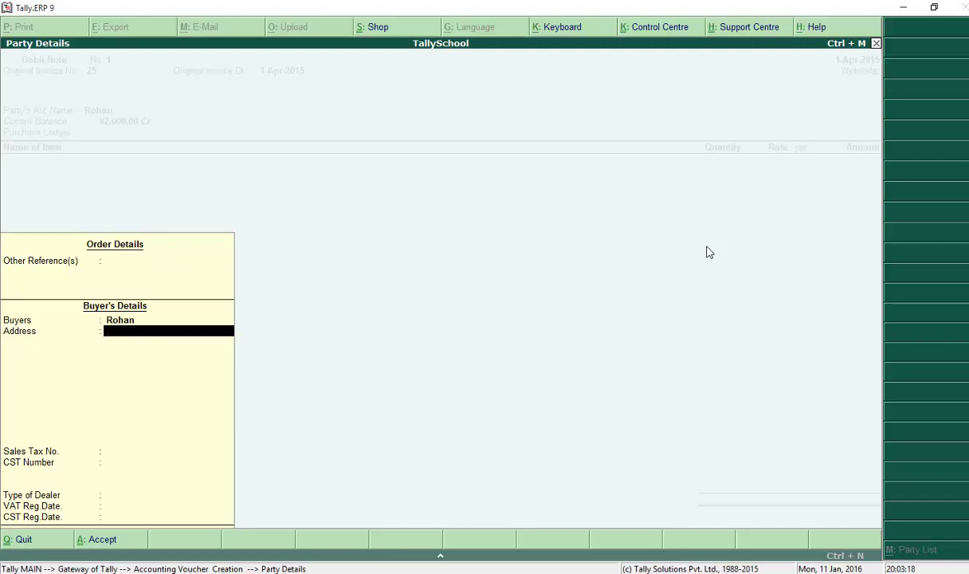
pyautogui.hotkey('ctrl', 'a')
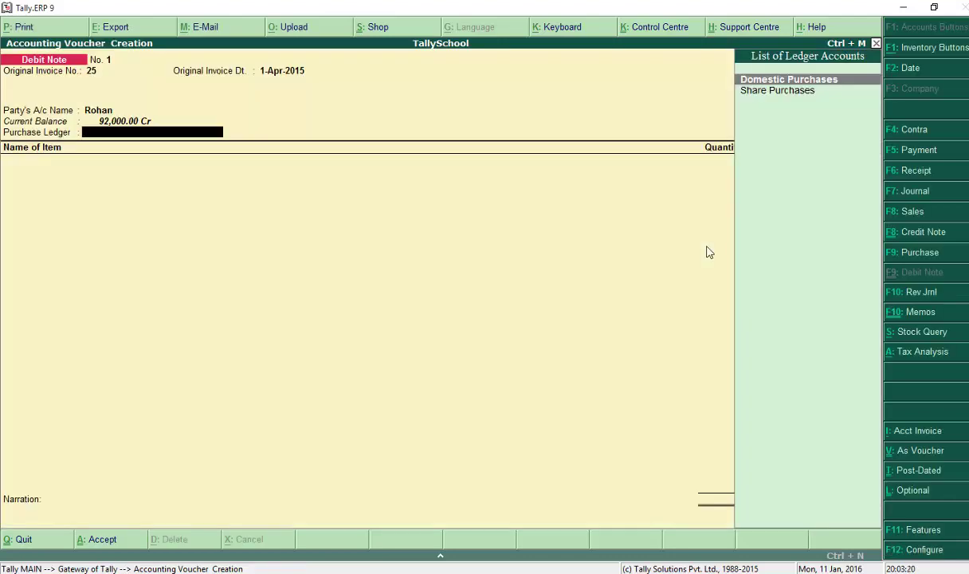
pyautogui.press('Return')
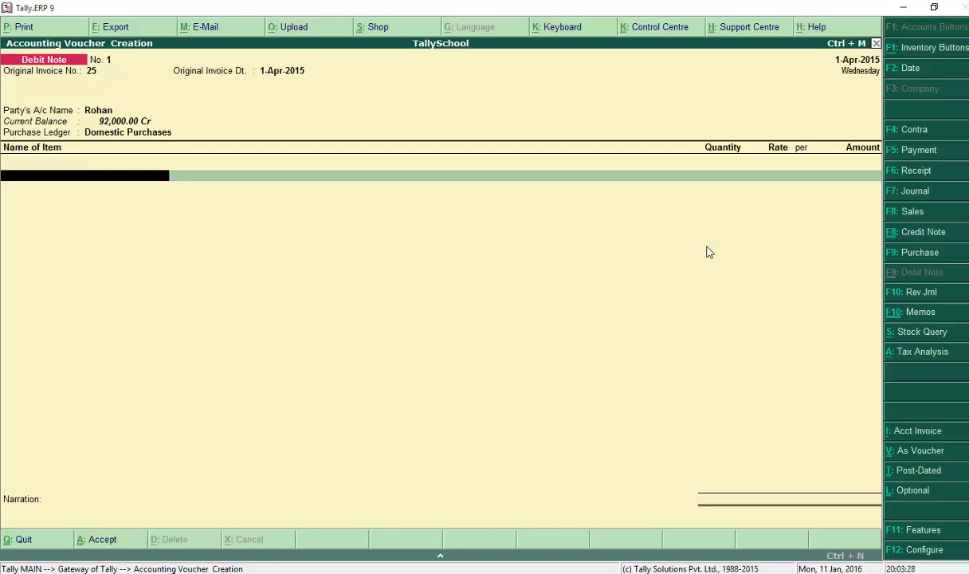
# - Add 1 No of the Mobile item at a rate of 14,000.00 to the debit note
pyautogui.write('s')
pyautogui.press('BackSpace')
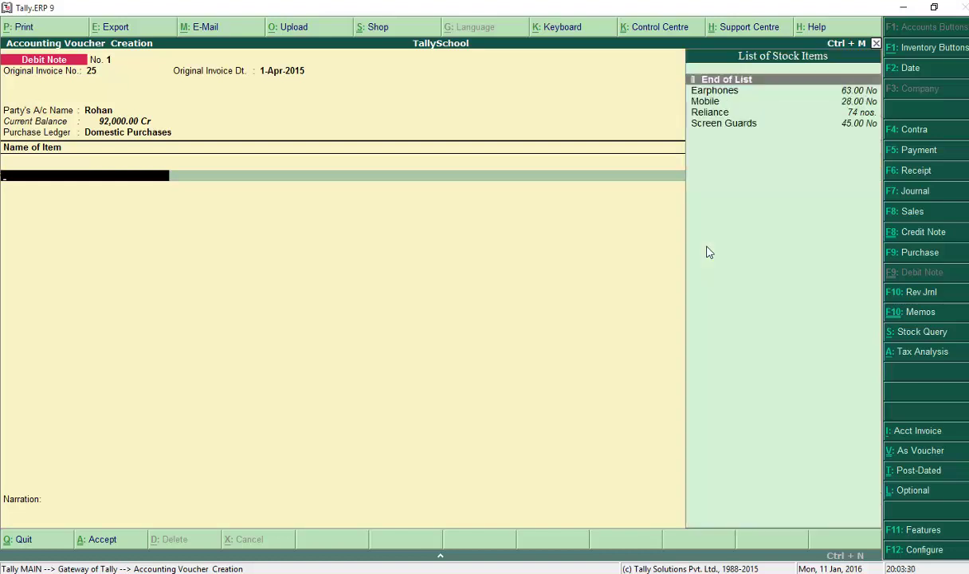
pyautogui.press('Down')
pyautogui.press('Down')
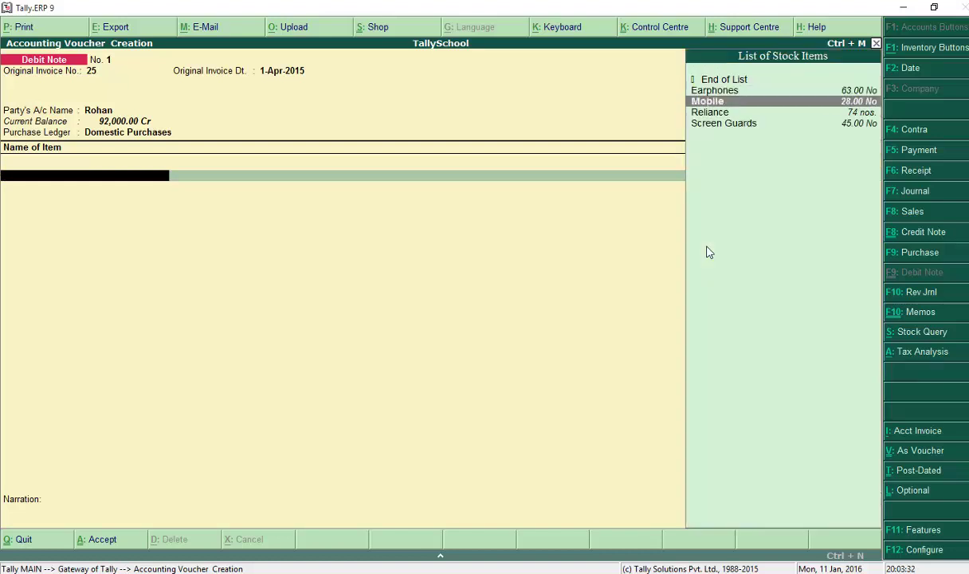
pyautogui.press('Return')
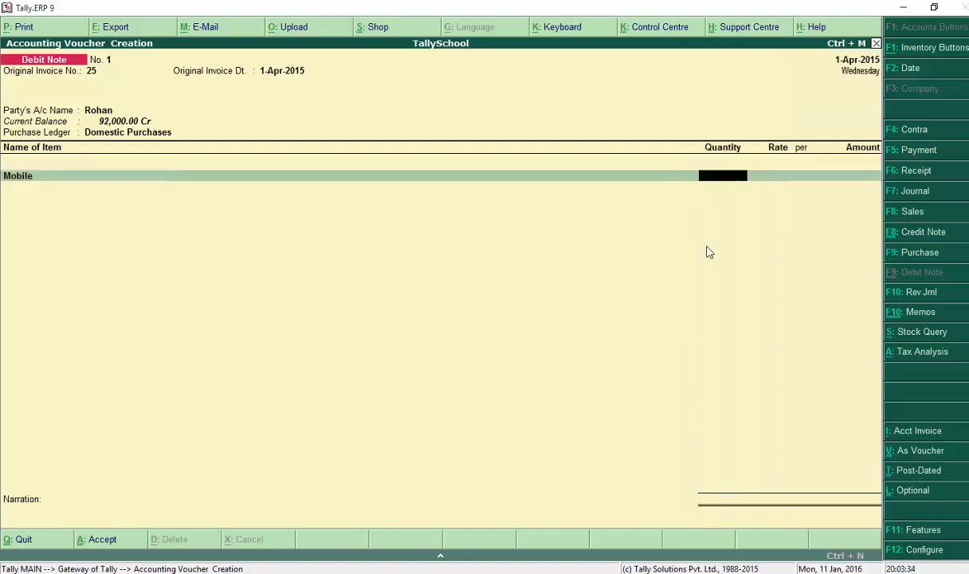
pyautogui.write('1')
pyautogui.press('Return')
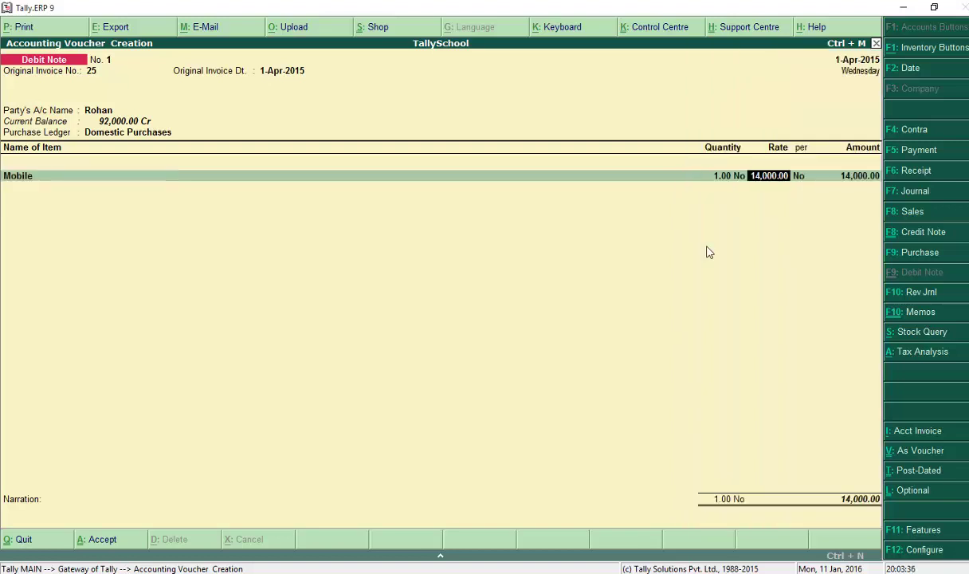
pyautogui.press('Return')
pyautogui.press('Return')
pyautogui.press('Return')
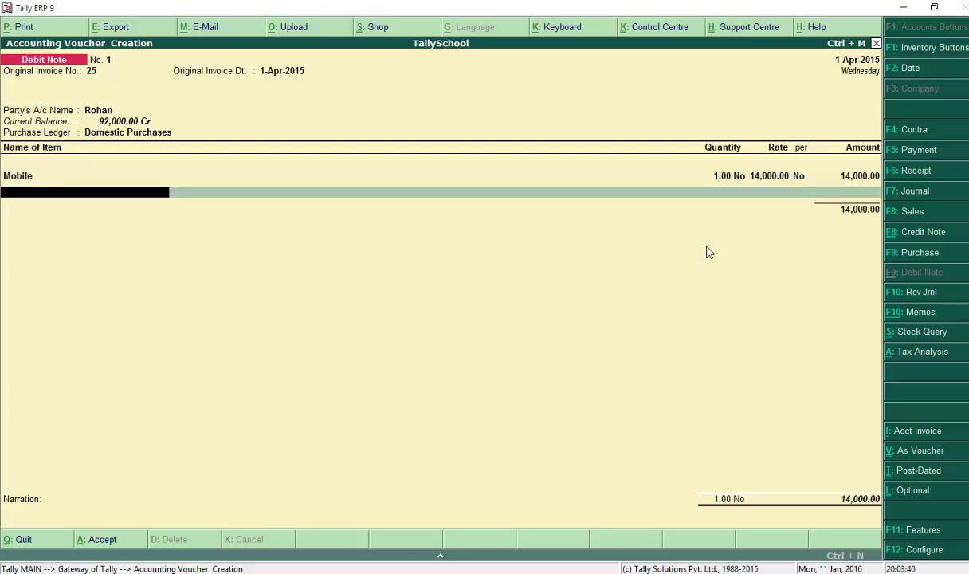
# - Add 2 No of the Earphones item at a rate of 600.00 to the debit note
pyautogui.write('E')
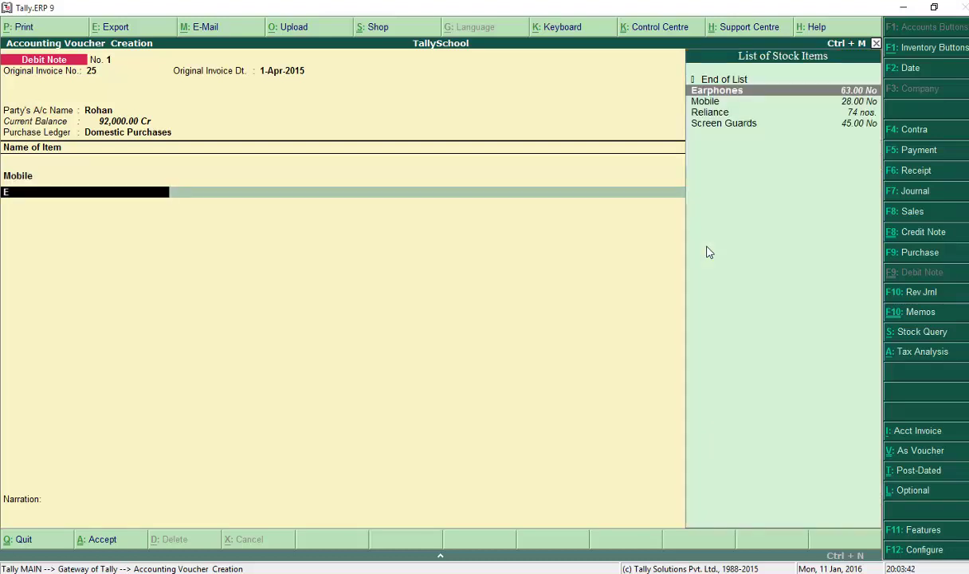
pyautogui.press('Return')
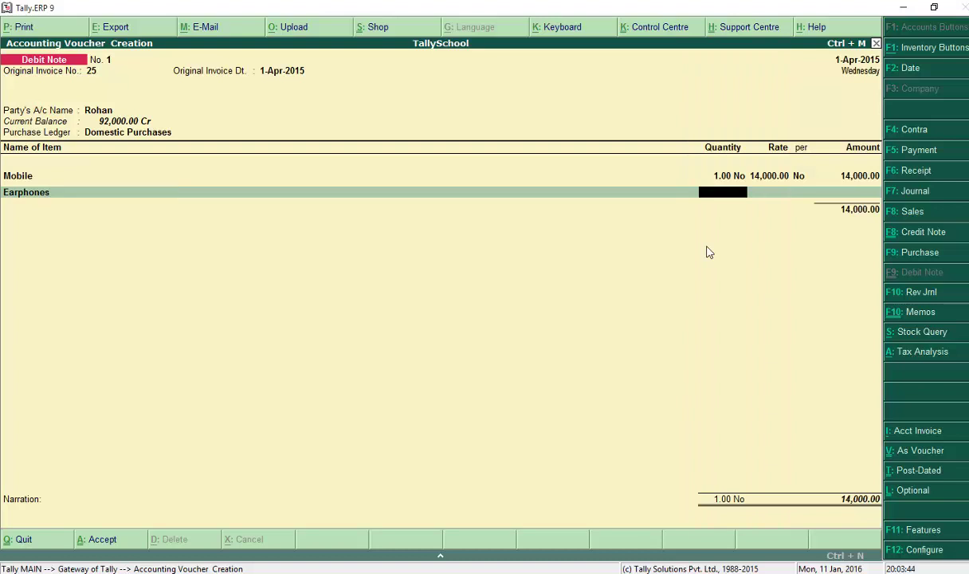
pyautogui.write('2')
pyautogui.press('Return')
pyautogui.press('Return')
pyautogui.press('Return')
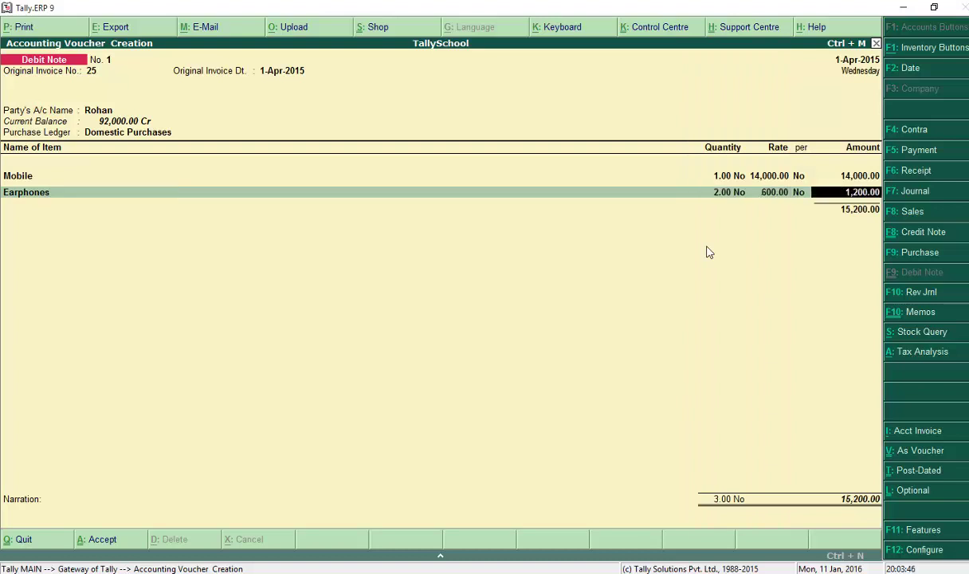
pyautogui.press('Return')
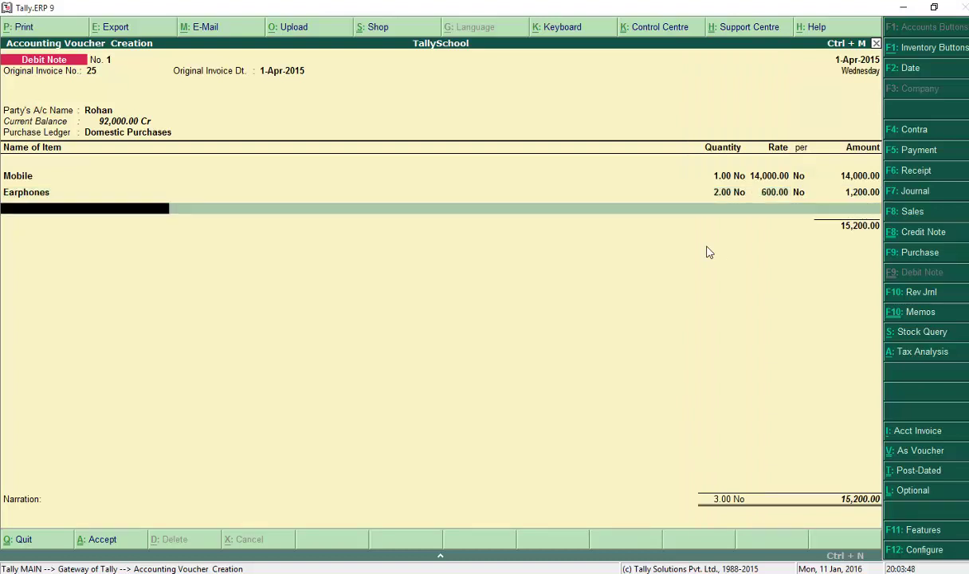
# - Finish the debit note's item list with no additional ledgers, leave the narration blank, and save the voucher
pyautogui.press('Return')
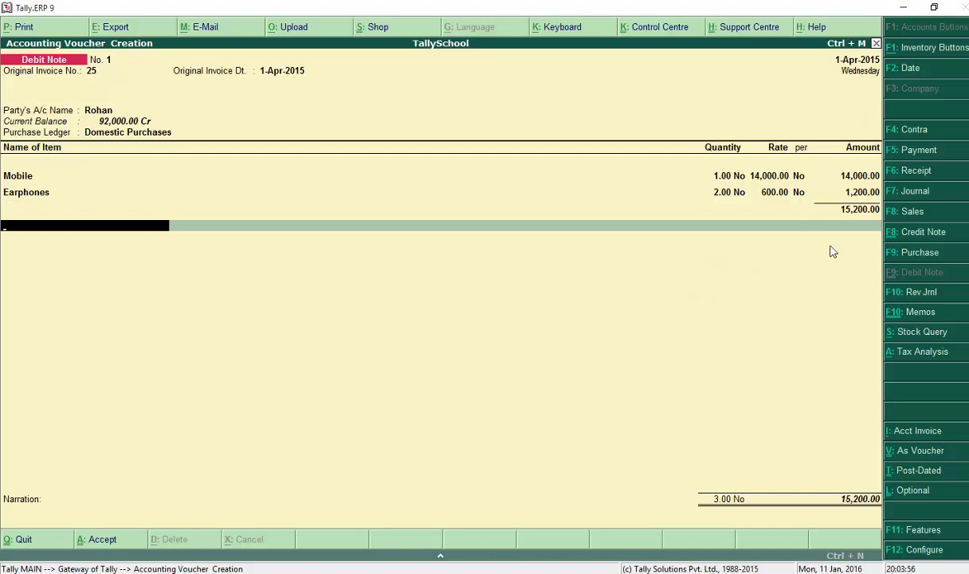
pyautogui.press('Return')
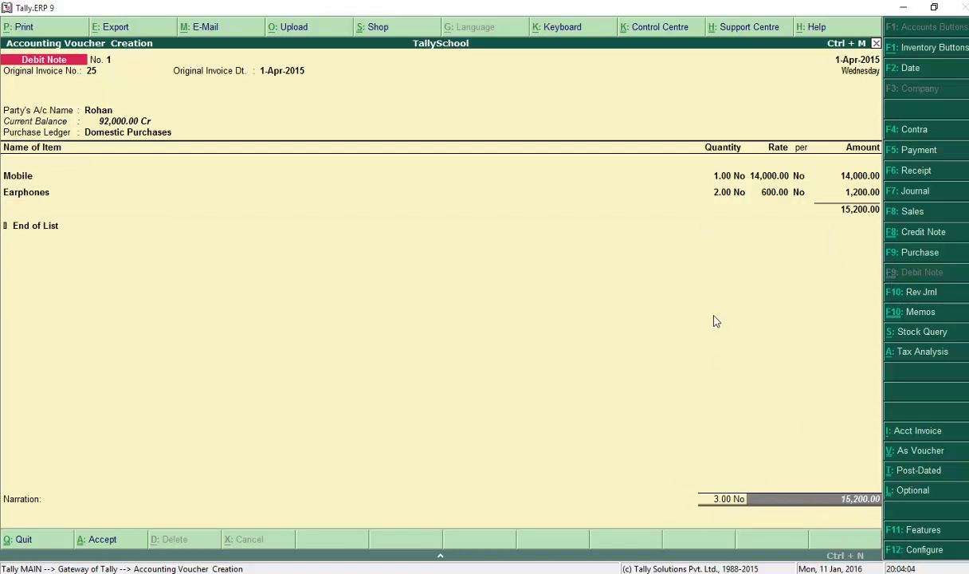
pyautogui.press('Return')
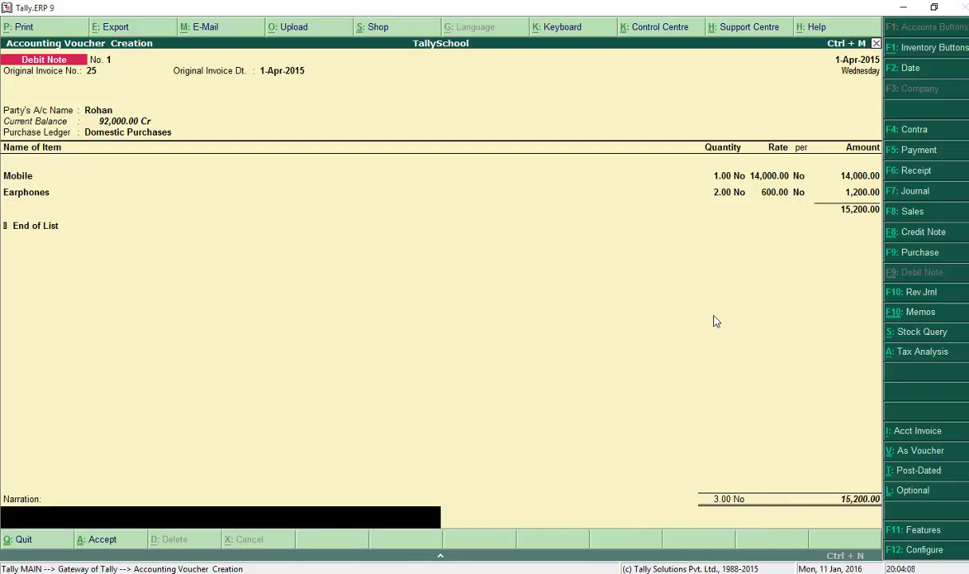
pyautogui.press('Return')
pyautogui.press('Return')
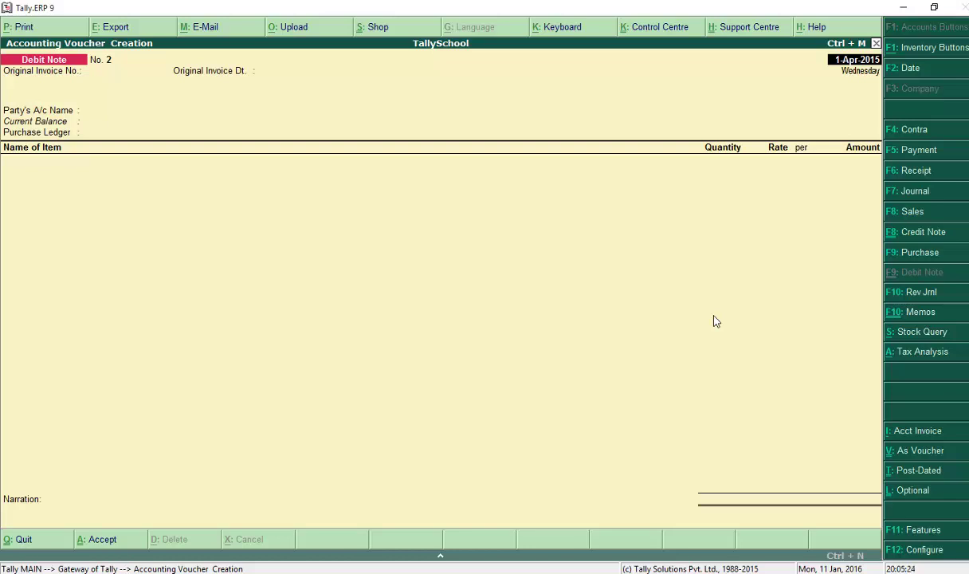
pyautogui.press('BackSpace')
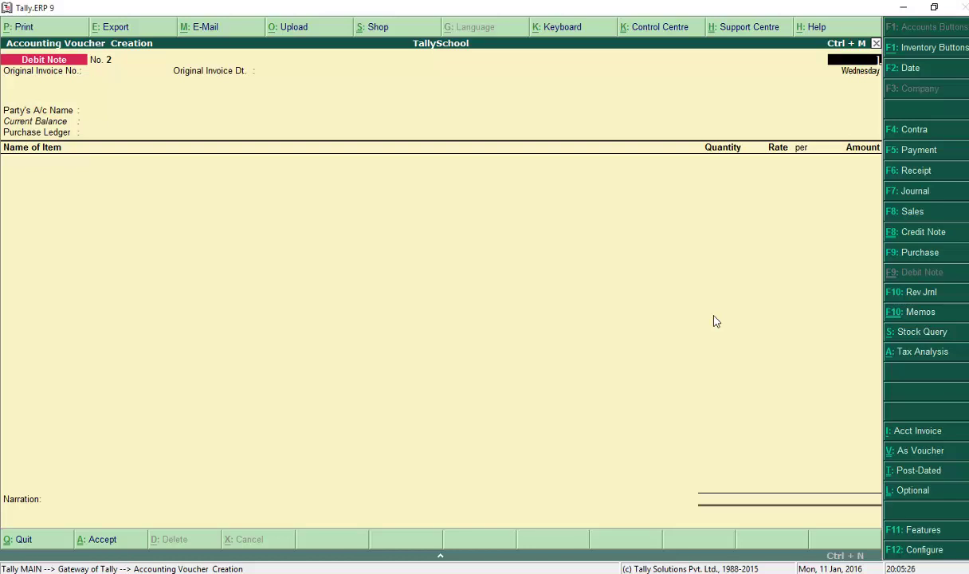